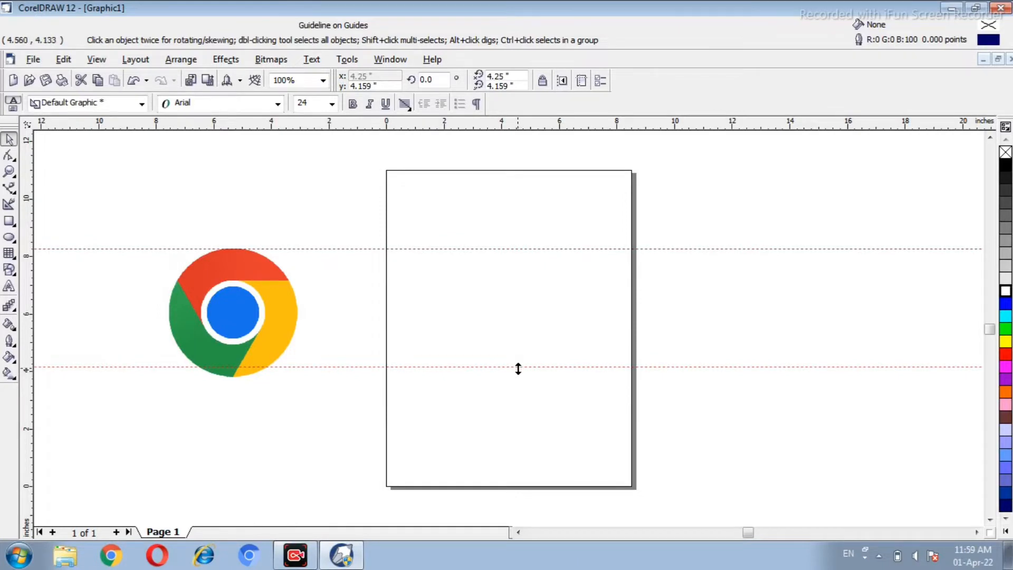
Step: Move the lower guideline to the reference logo's bottom edge and draw a circle about 4.41 inches wide between the two guidelines
{"action": "left_click_drag", "start_coordinate": [518, 368], "coordinate": [519, 377]}
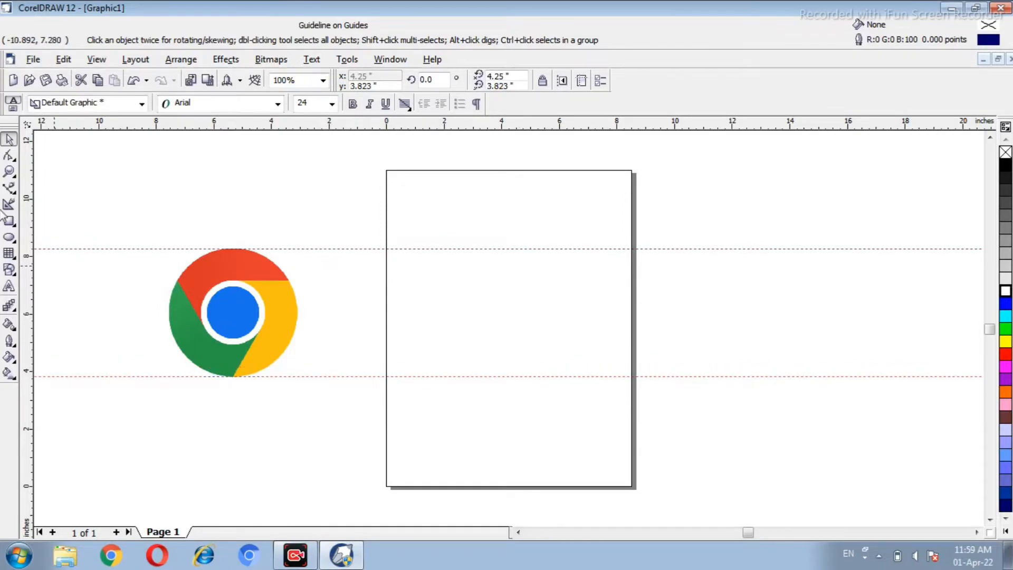
{"action": "left_click", "coordinate": [9, 237]}
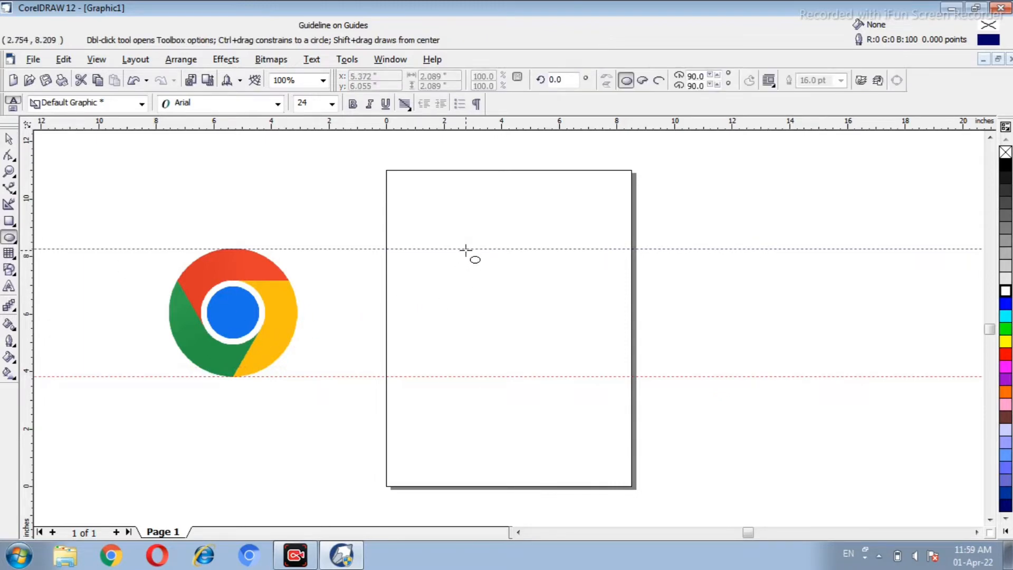
{"action": "left_click_drag", "start_coordinate": [465, 248], "coordinate": [574, 378]}
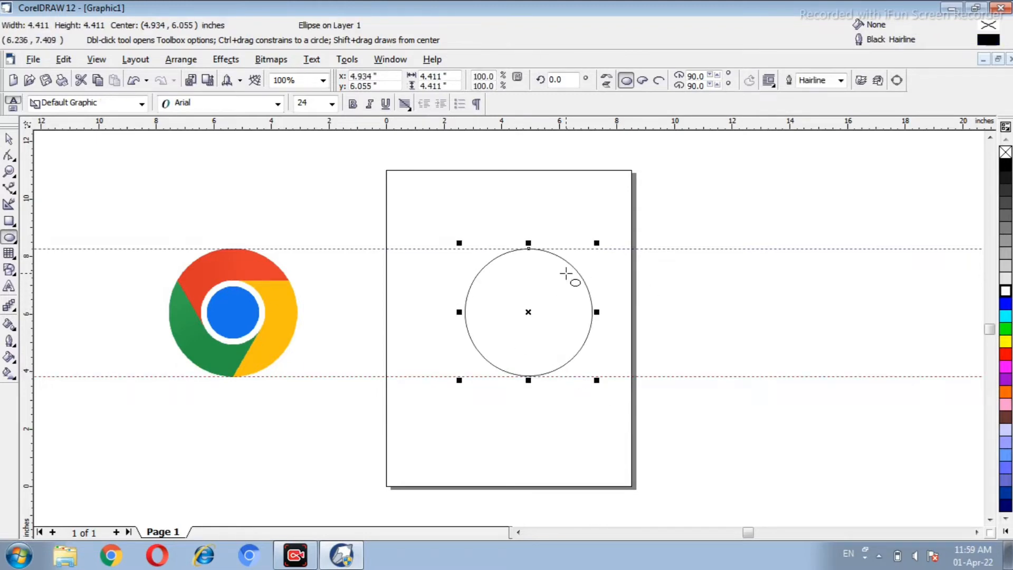
{"action": "left_click", "coordinate": [613, 293]}
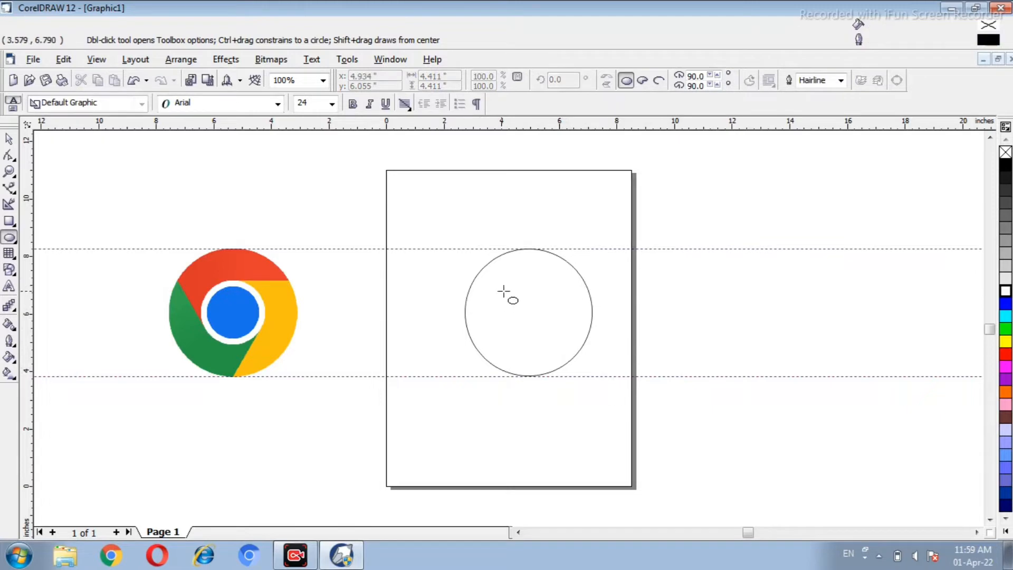
Step: Draw a circle about 2.17 inches wide inside the large one and align both circles on their horizontal and vertical centers
{"action": "left_click_drag", "start_coordinate": [508, 290], "coordinate": [570, 346]}
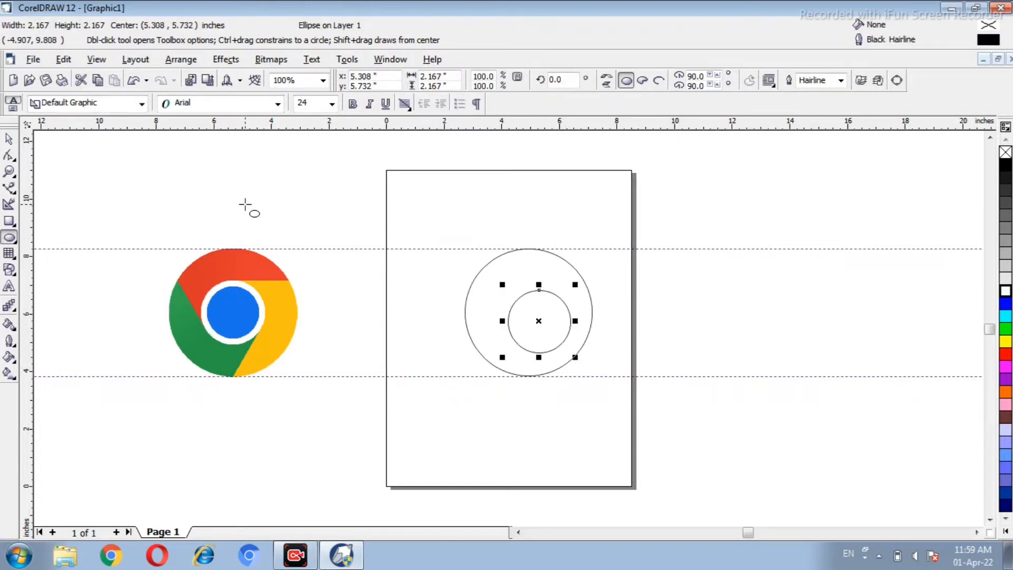
{"action": "left_click", "coordinate": [8, 138]}
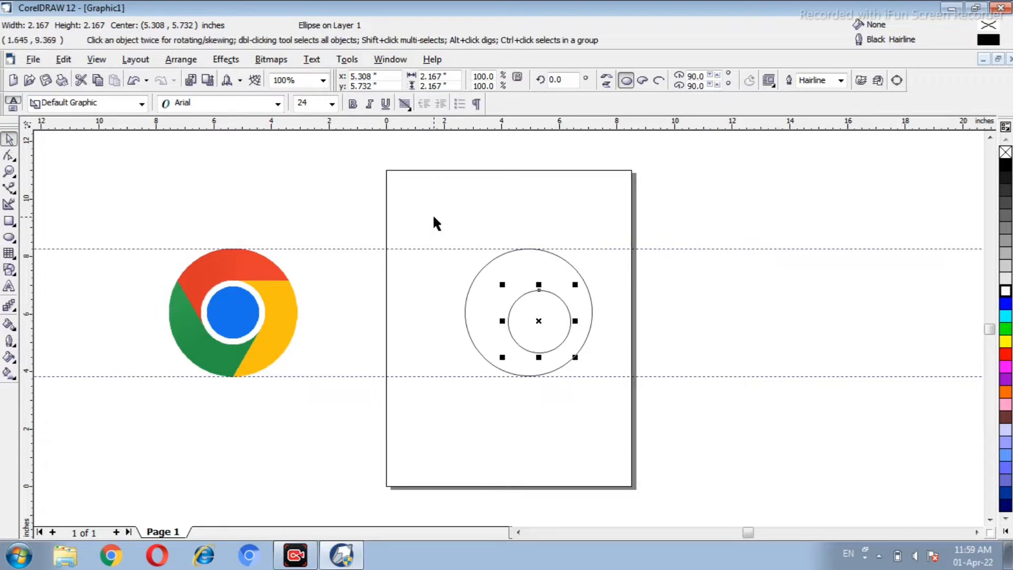
{"action": "left_click_drag", "start_coordinate": [433, 217], "coordinate": [644, 431]}
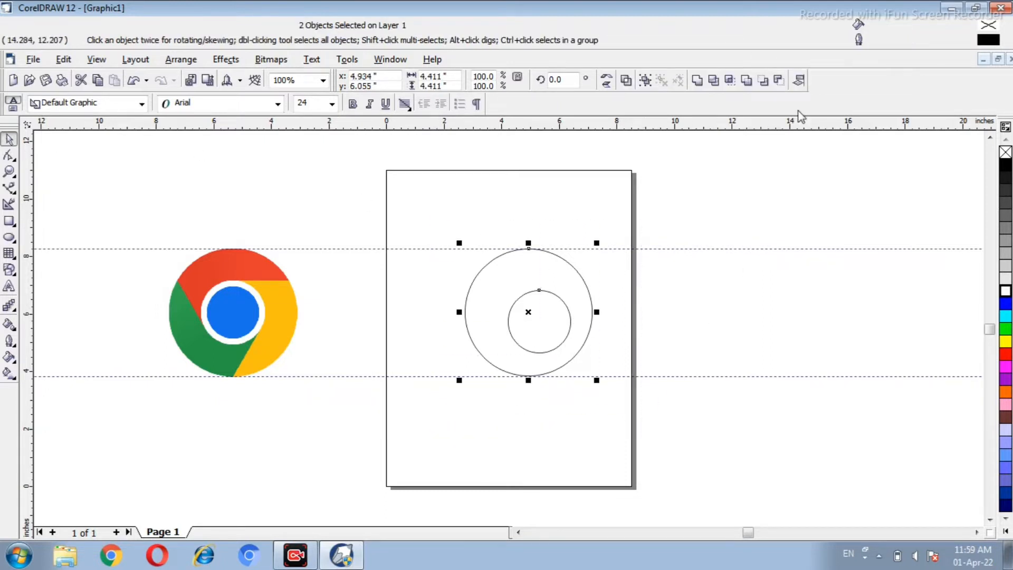
{"action": "left_click", "coordinate": [798, 81]}
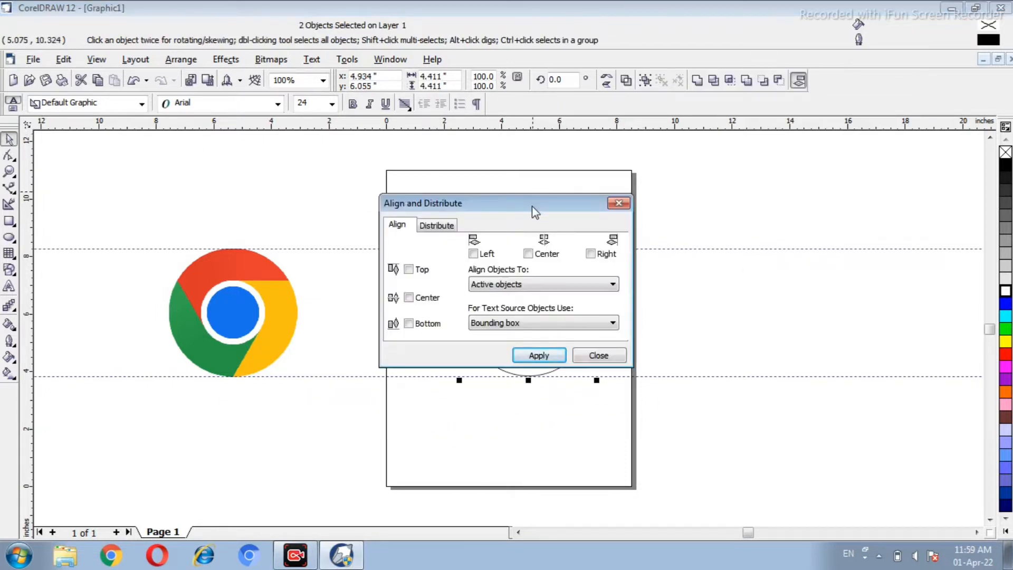
{"action": "left_click_drag", "start_coordinate": [531, 206], "coordinate": [769, 181]}
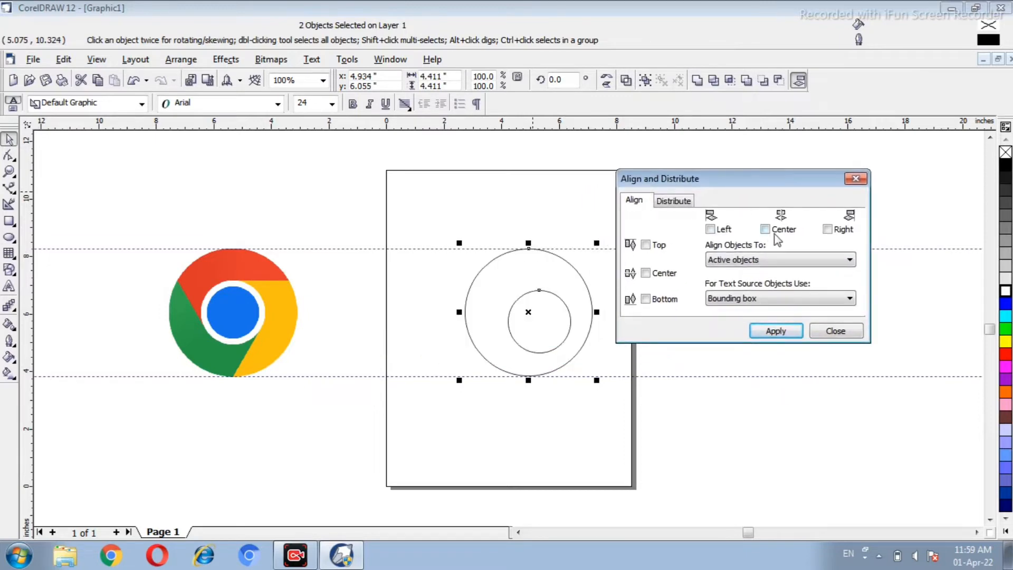
{"action": "left_click", "coordinate": [645, 274]}
{"action": "left_click", "coordinate": [769, 333]}
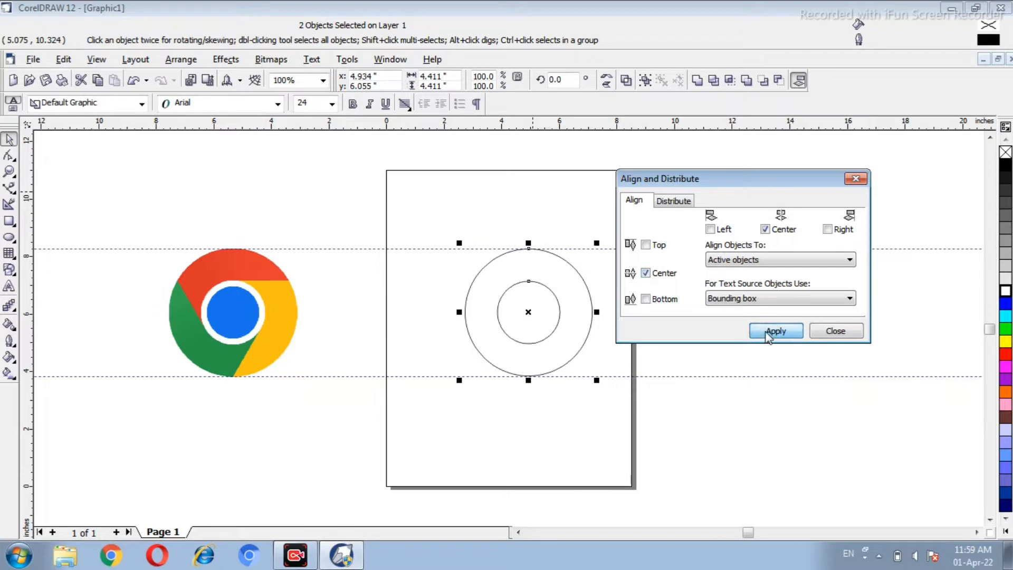
{"action": "left_click", "coordinate": [820, 333]}
{"action": "left_click", "coordinate": [719, 302]}
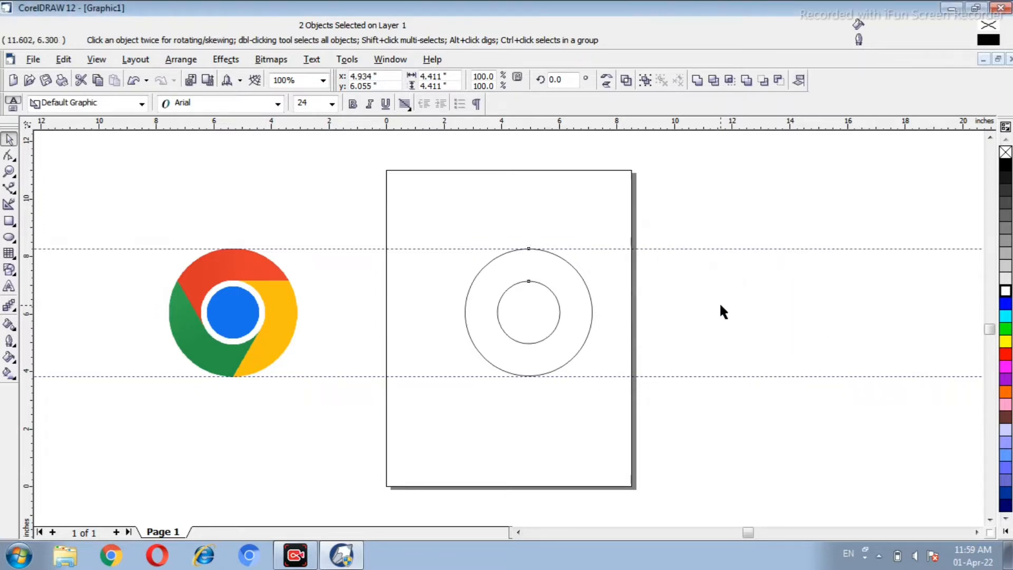
Step: Give the inner circle a thick preset black outline, similar in width to the reference logo's white ring
{"action": "left_click", "coordinate": [545, 286]}
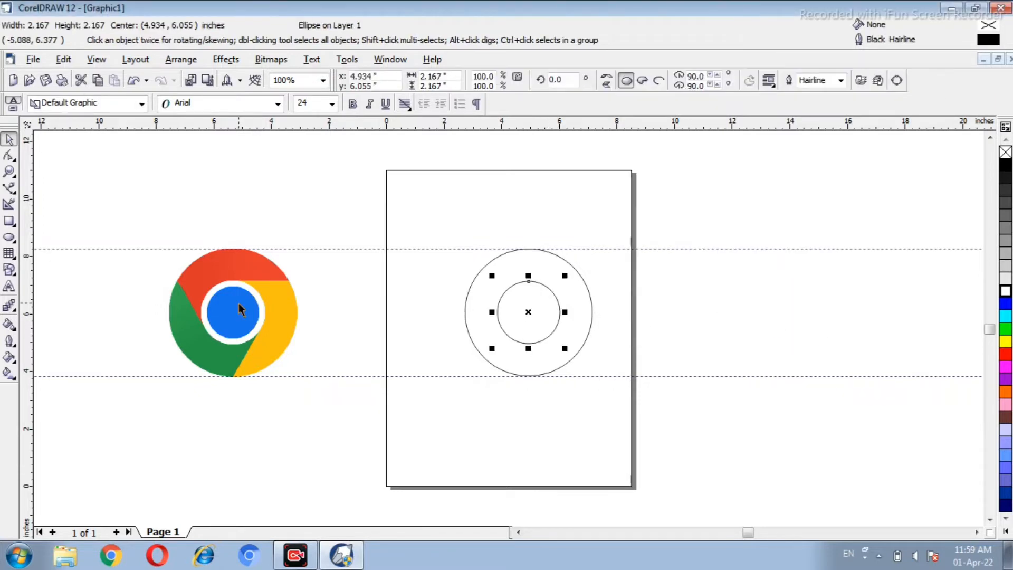
{"action": "left_click", "coordinate": [10, 342]}
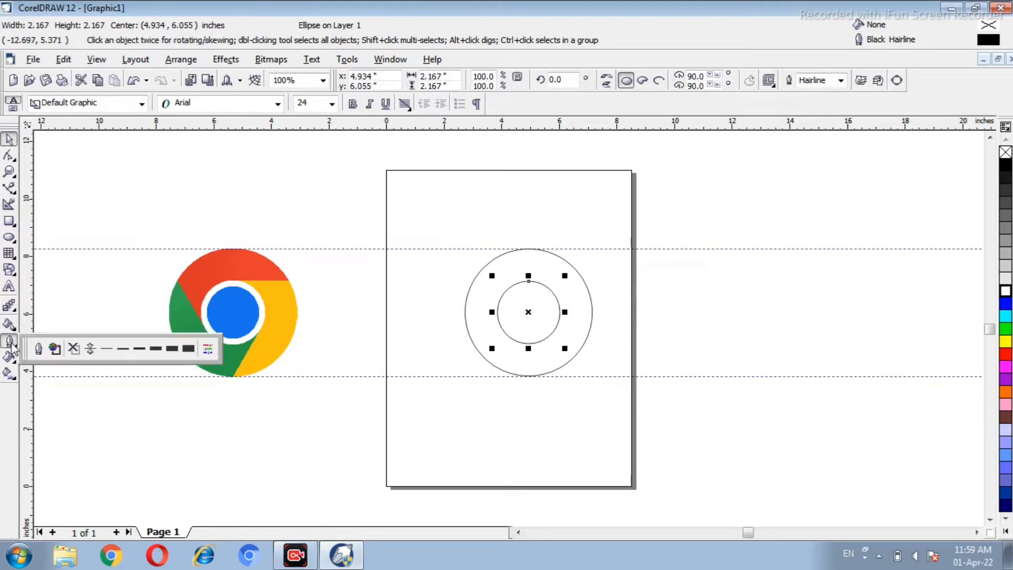
{"action": "left_click", "coordinate": [168, 346]}
{"action": "left_click", "coordinate": [352, 264]}
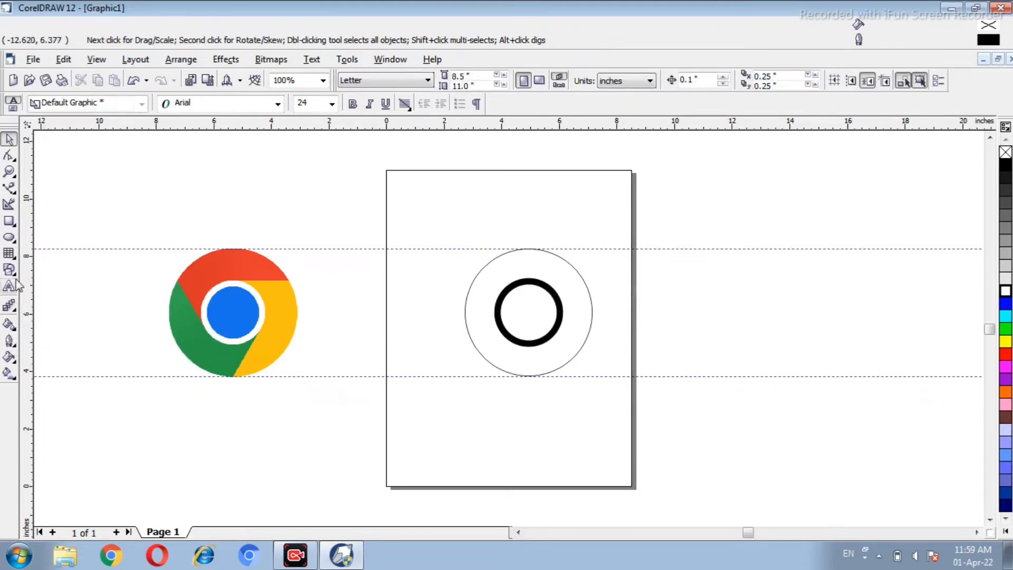
Step: Sample the blue from the center of the reference logo and fill the inner circle with it
{"action": "left_click", "coordinate": [14, 329]}
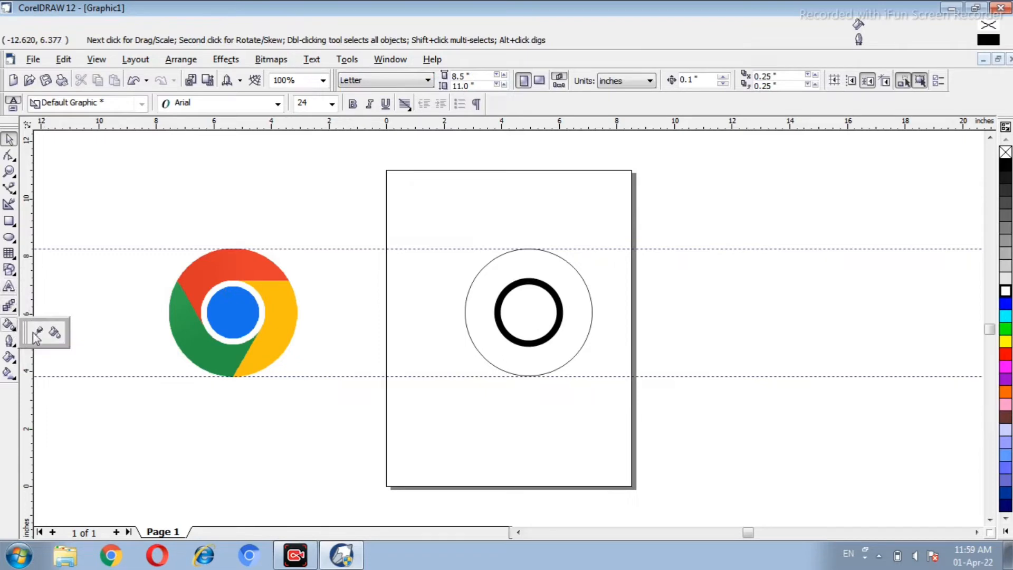
{"action": "left_click", "coordinate": [37, 334]}
{"action": "left_click", "coordinate": [220, 317]}
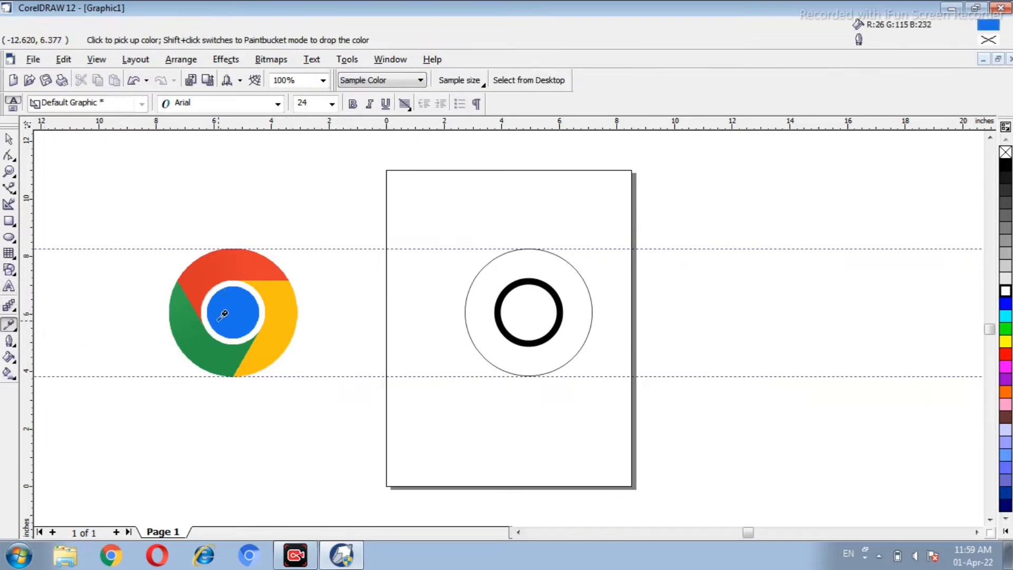
{"action": "left_click", "coordinate": [18, 334]}
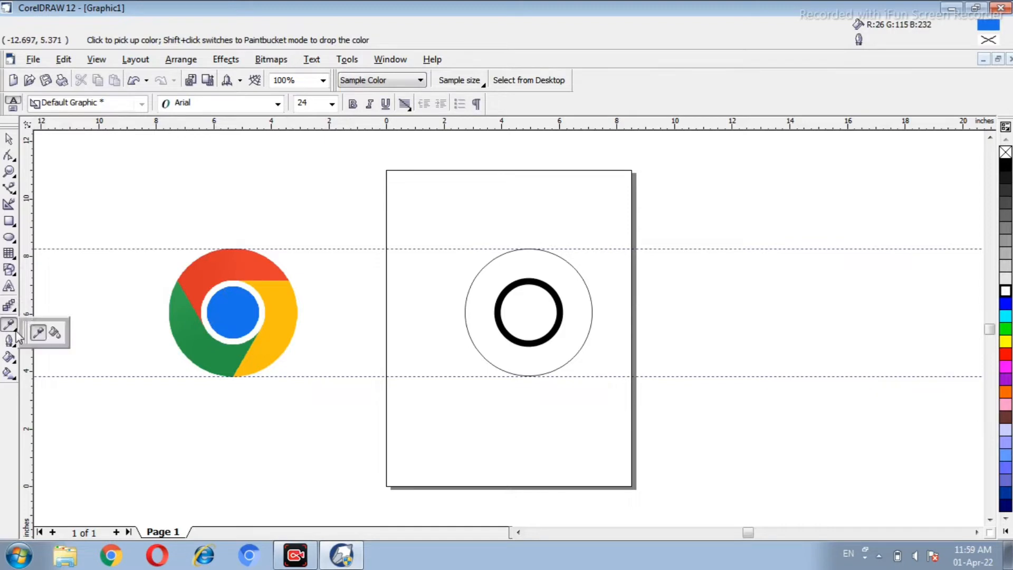
{"action": "left_click", "coordinate": [52, 331]}
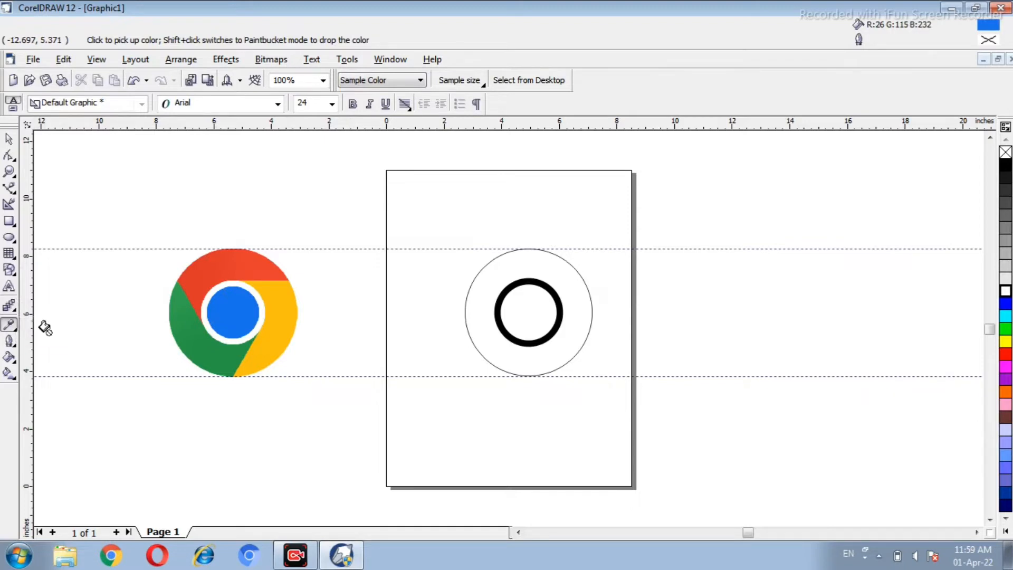
{"action": "left_click", "coordinate": [510, 304]}
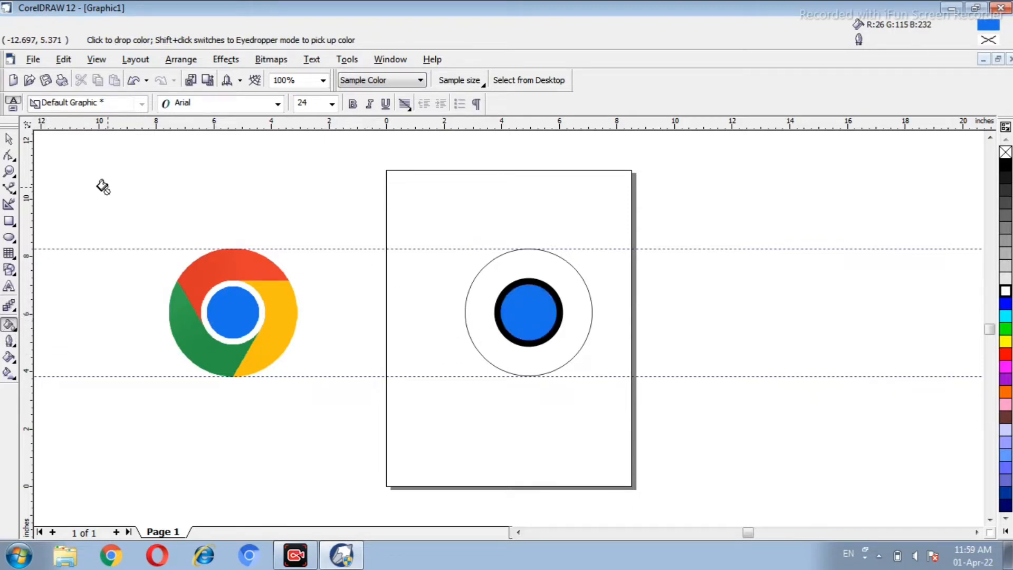
{"action": "left_click", "coordinate": [8, 139]}
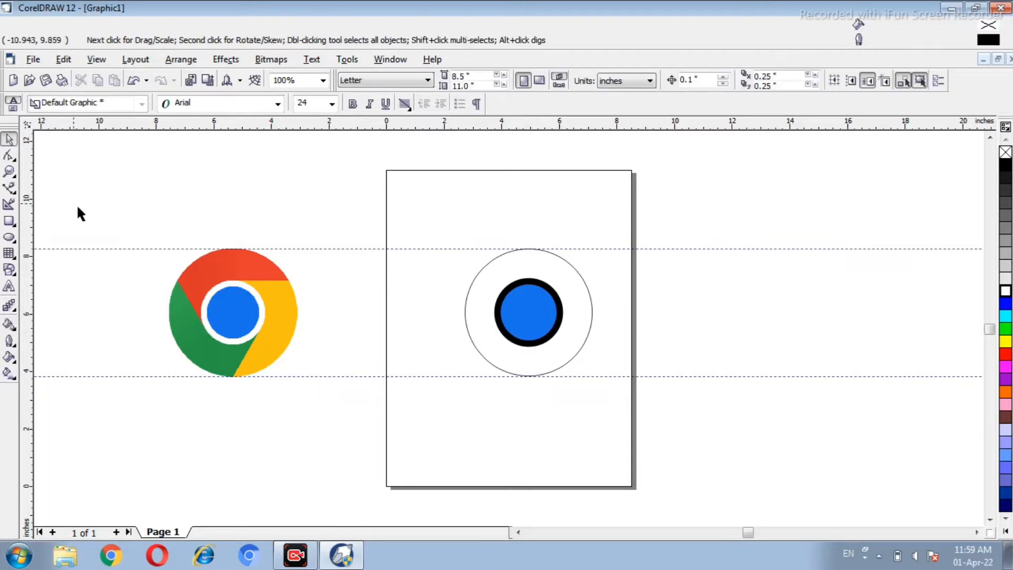
Step: Move the upper guideline to the red segment's straight lower edge and the lower one to where red and green meet the white ring
{"action": "left_click_drag", "start_coordinate": [100, 248], "coordinate": [106, 280]}
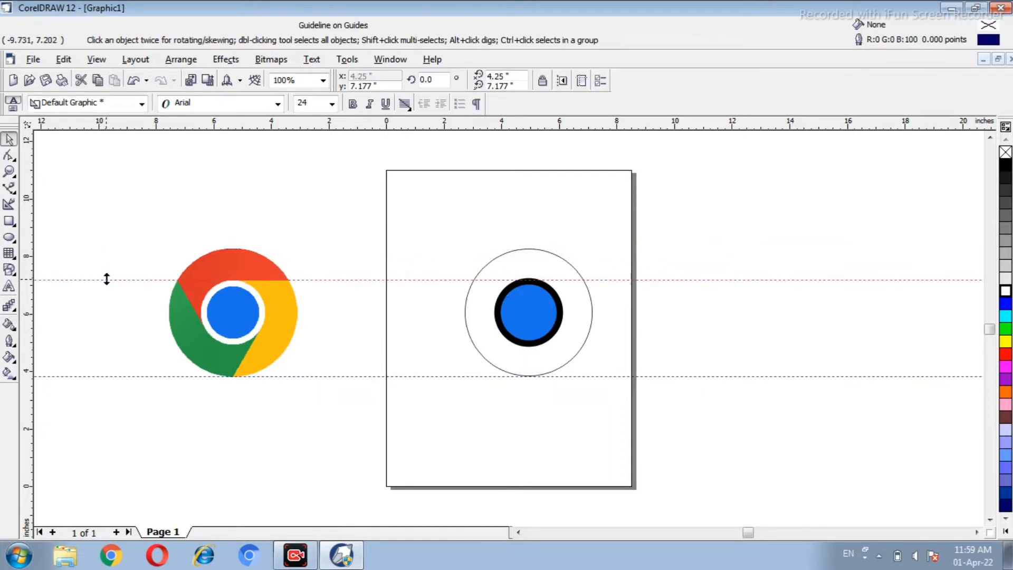
{"action": "left_click", "coordinate": [14, 194]}
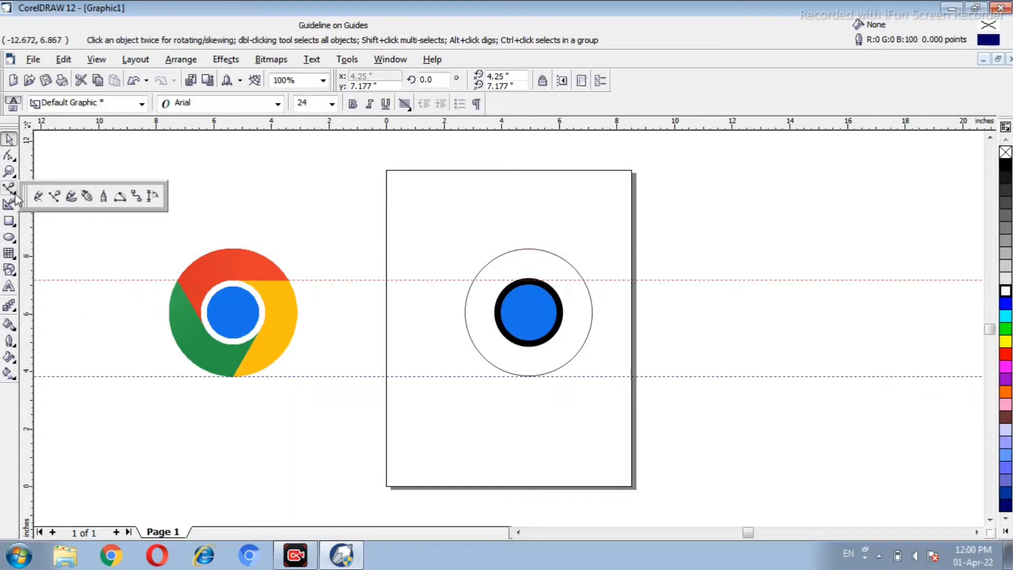
{"action": "left_click", "coordinate": [53, 197]}
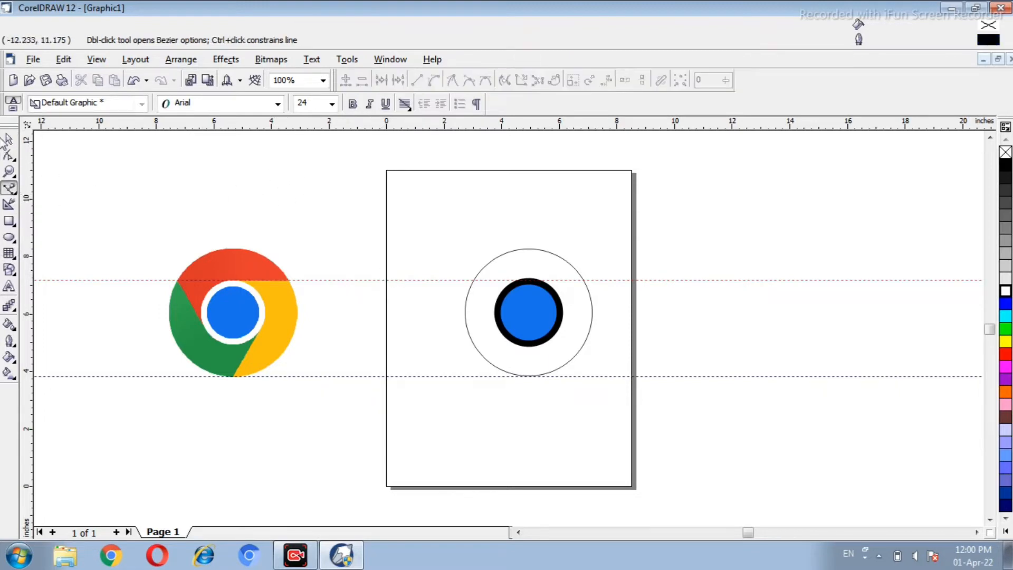
{"action": "left_click", "coordinate": [9, 139]}
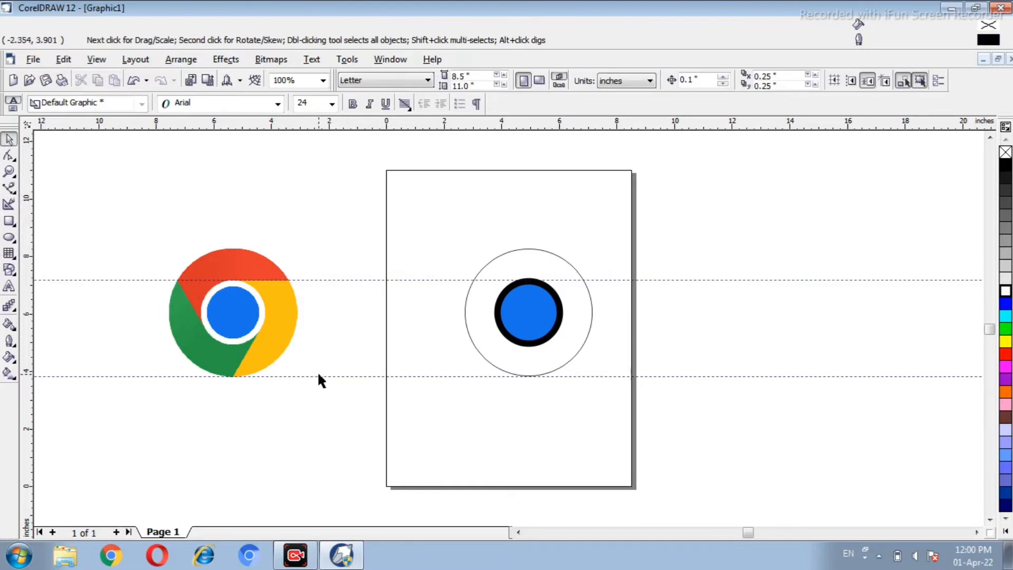
{"action": "left_click_drag", "start_coordinate": [318, 377], "coordinate": [321, 326]}
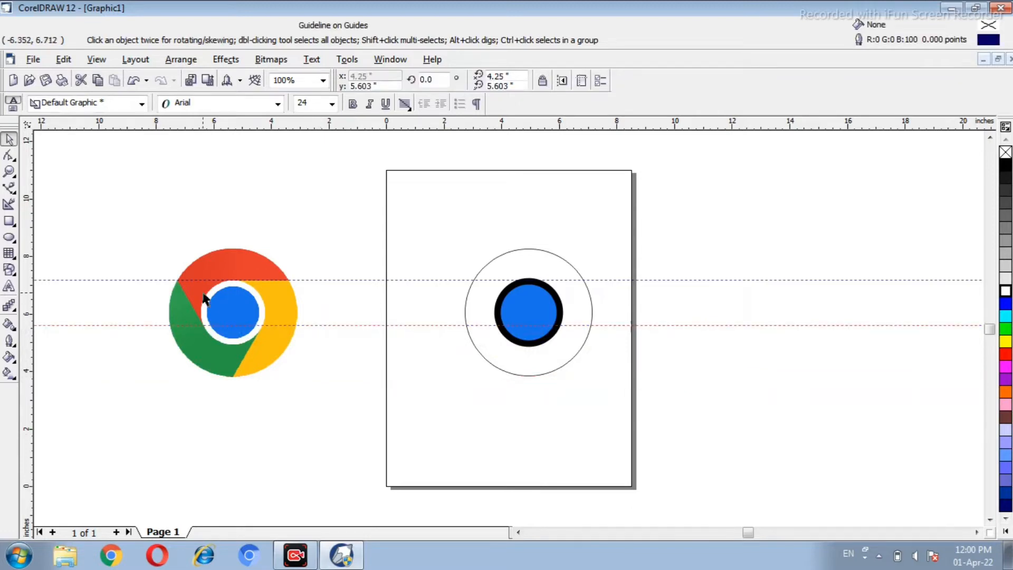
Step: Draw a closed seven-node Bezier shape from the inner ring around the large circle's upper part, matching the logo's red segment edges
{"action": "left_click", "coordinate": [9, 323]}
{"action": "left_click", "coordinate": [9, 139]}
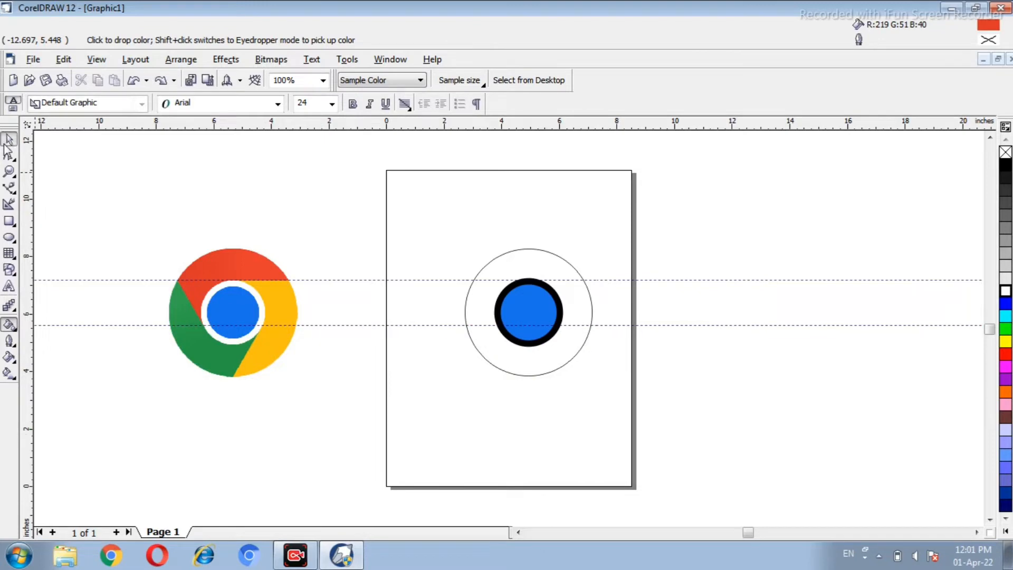
{"action": "left_click", "coordinate": [15, 195]}
{"action": "left_click", "coordinate": [54, 195]}
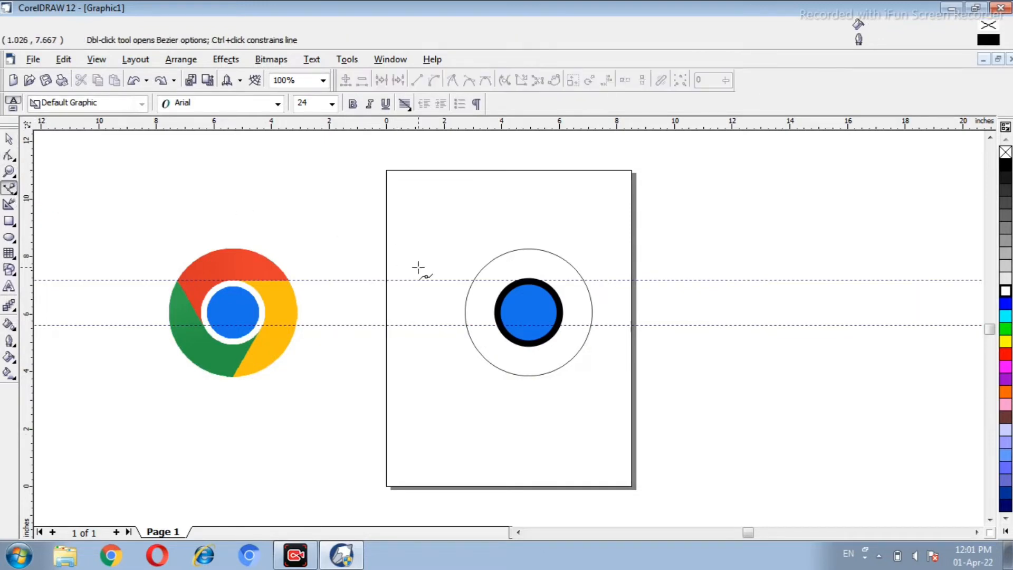
{"action": "left_click", "coordinate": [499, 321]}
{"action": "left_click", "coordinate": [473, 279]}
{"action": "left_click", "coordinate": [480, 242]}
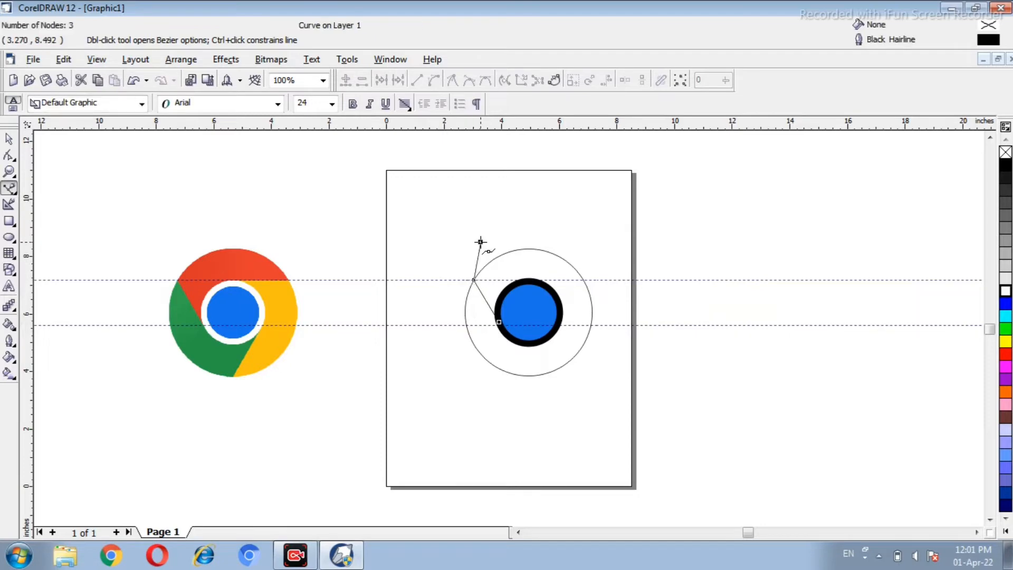
{"action": "left_click", "coordinate": [550, 240]}
{"action": "left_click", "coordinate": [590, 260]}
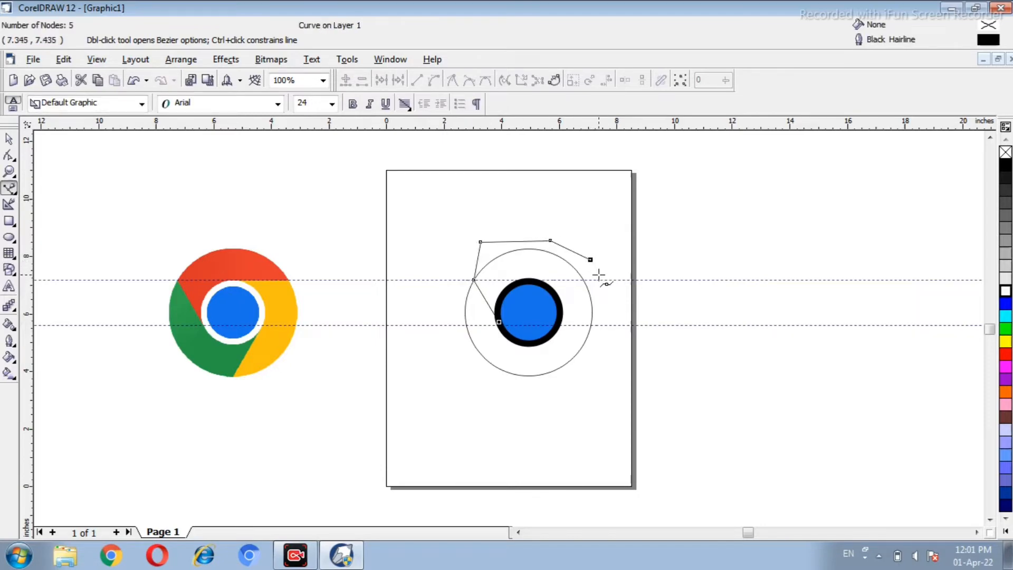
{"action": "left_click", "coordinate": [601, 279]}
{"action": "left_click", "coordinate": [536, 281]}
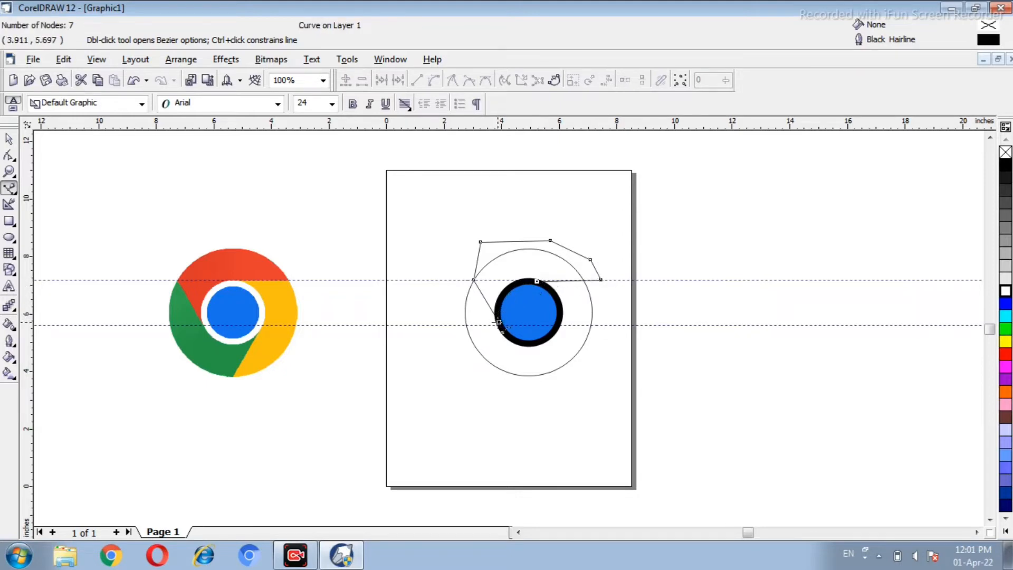
{"action": "left_click", "coordinate": [498, 322]}
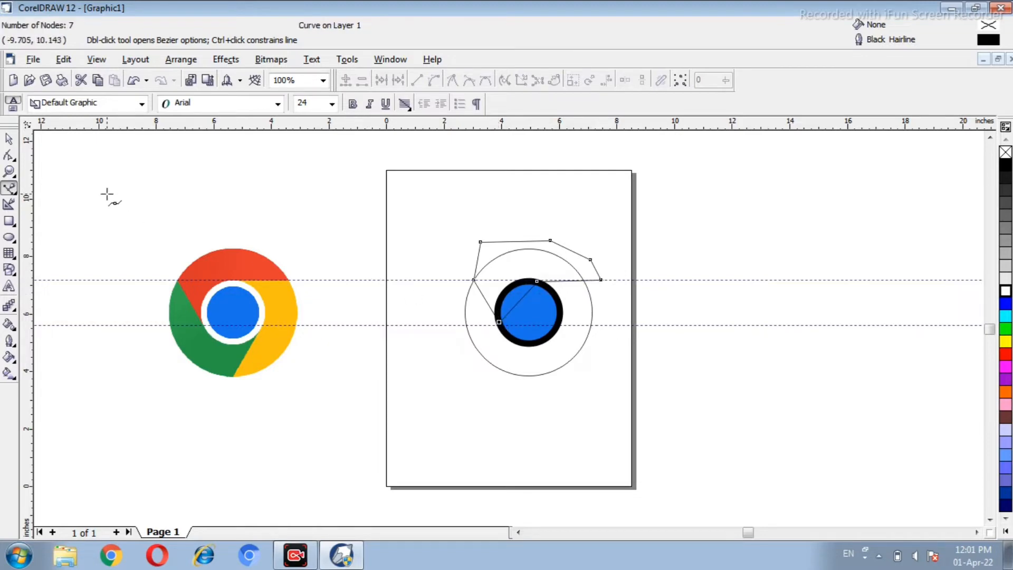
Step: Intersect the Bezier shape with the large circle and move the original Bezier shape away beyond the page's upper right edge
{"action": "left_click", "coordinate": [9, 139]}
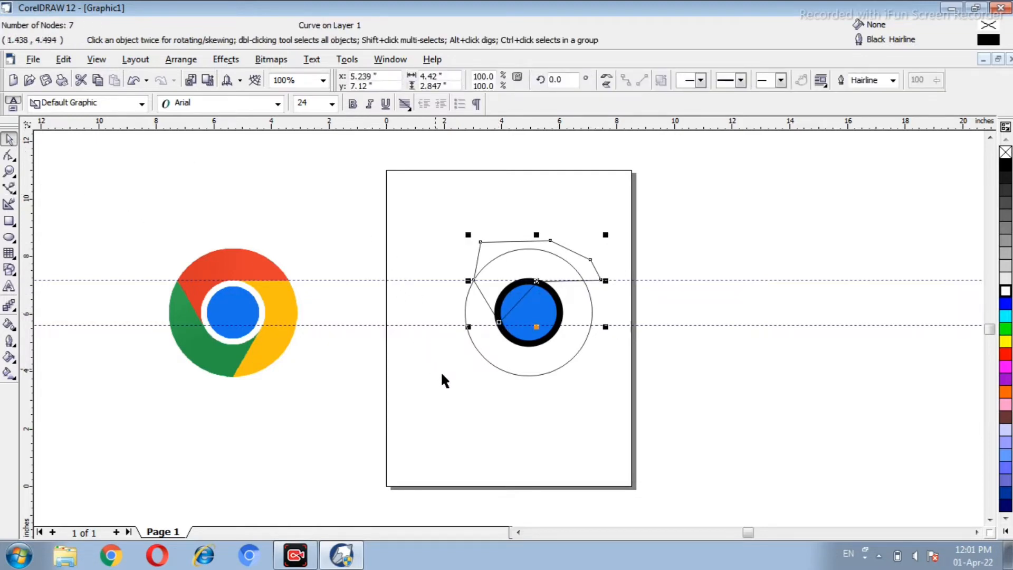
{"action": "left_click", "coordinate": [502, 370], "text": "shift"}
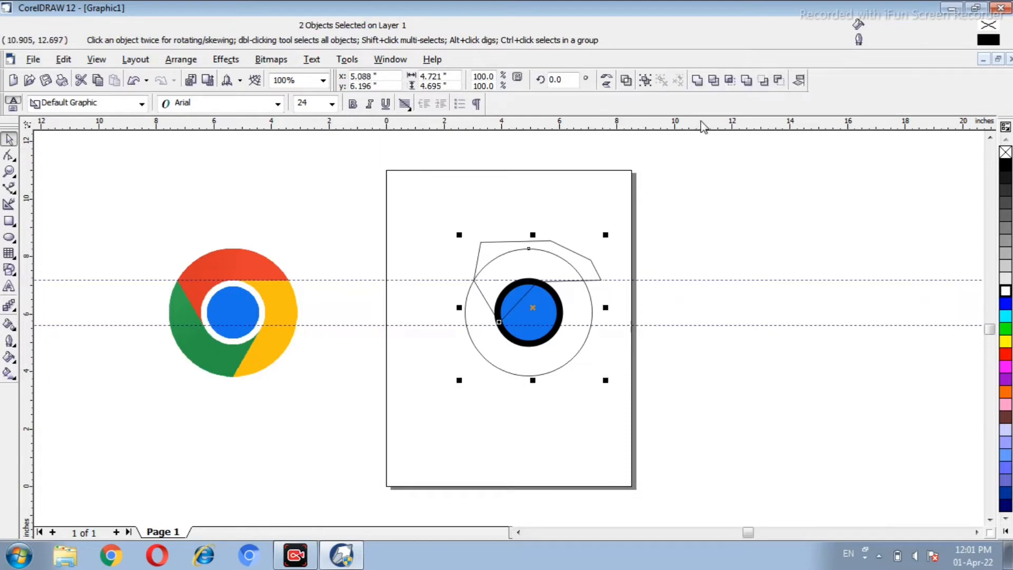
{"action": "left_click", "coordinate": [733, 84]}
{"action": "left_click", "coordinate": [677, 191]}
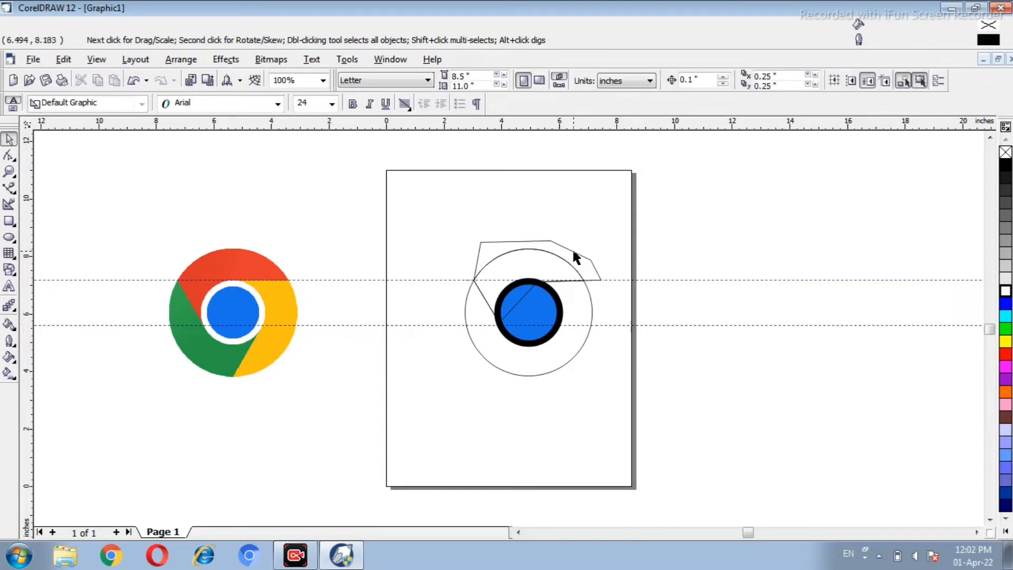
{"action": "left_click_drag", "start_coordinate": [575, 251], "coordinate": [715, 190]}
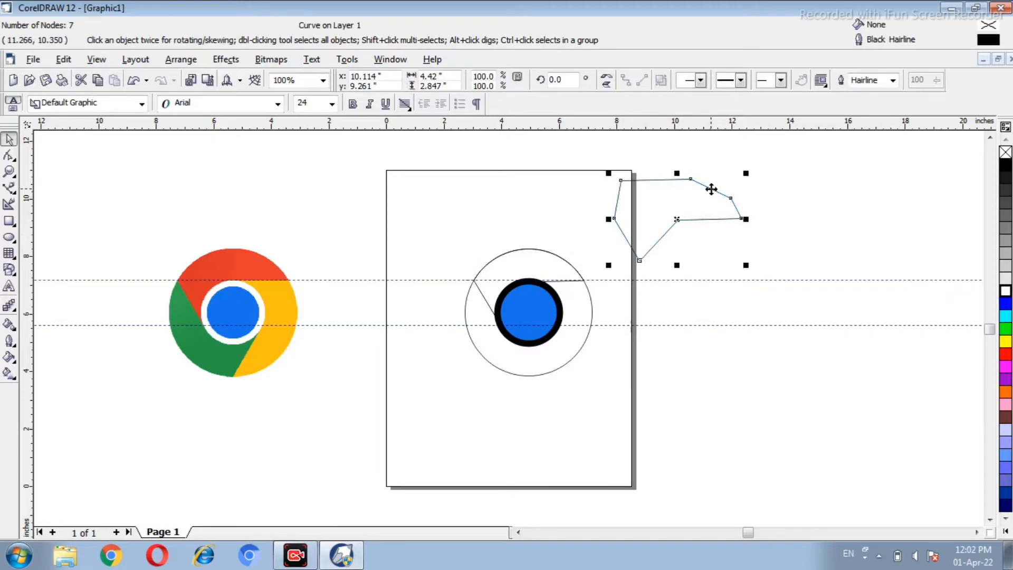
Step: Delete the original seven-node Bezier shape beyond the page's upper right edge
{"action": "left_click", "coordinate": [540, 249]}
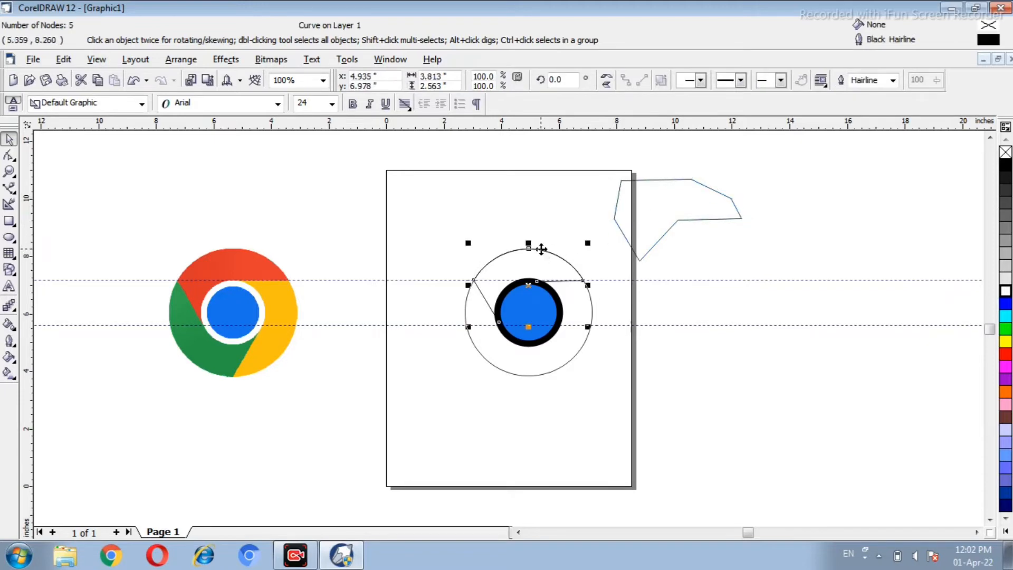
{"action": "left_click", "coordinate": [663, 180]}
{"action": "key", "text": "Delete"}
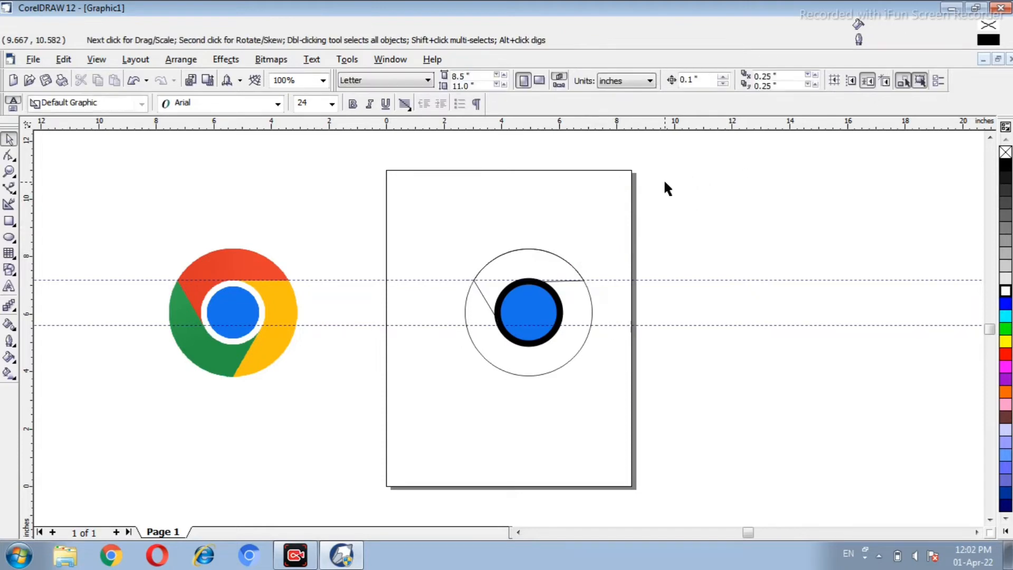
Step: Sample the red from the reference logo's upper segment and fill the drawn logo's upper segment with it
{"action": "left_click", "coordinate": [17, 332]}
{"action": "left_click", "coordinate": [40, 330]}
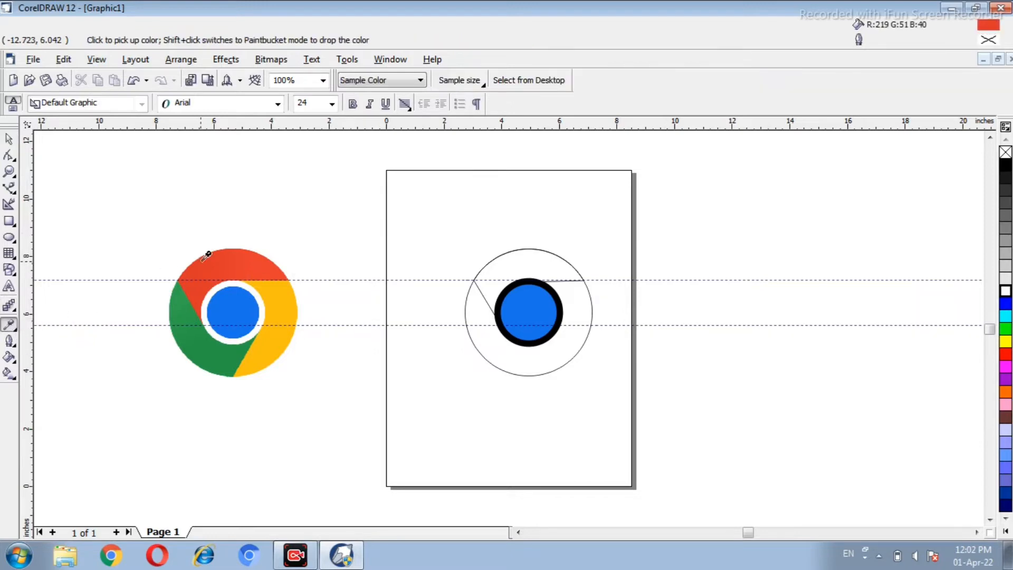
{"action": "left_click", "coordinate": [16, 333]}
{"action": "left_click", "coordinate": [55, 333]}
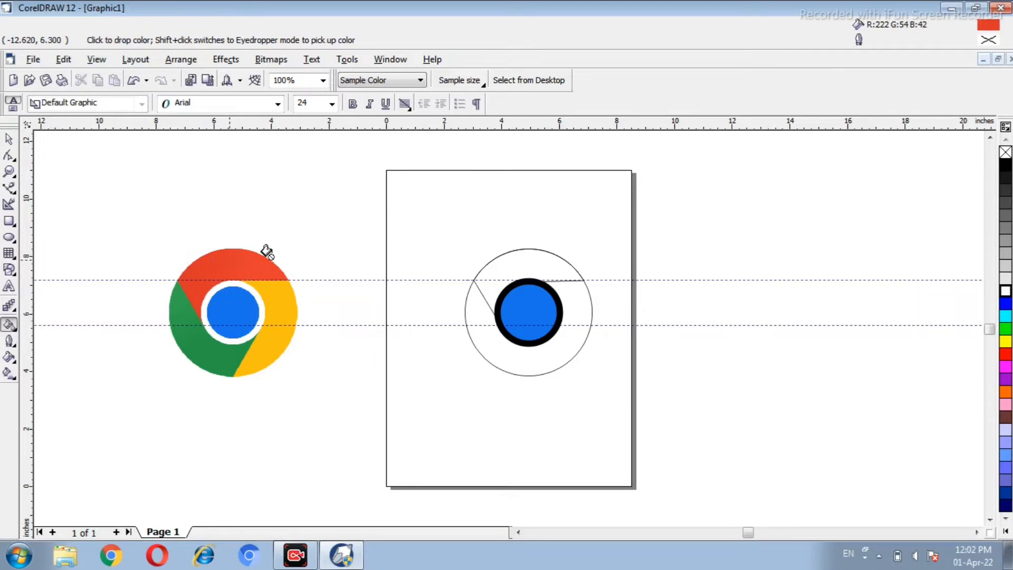
{"action": "left_click", "coordinate": [495, 258]}
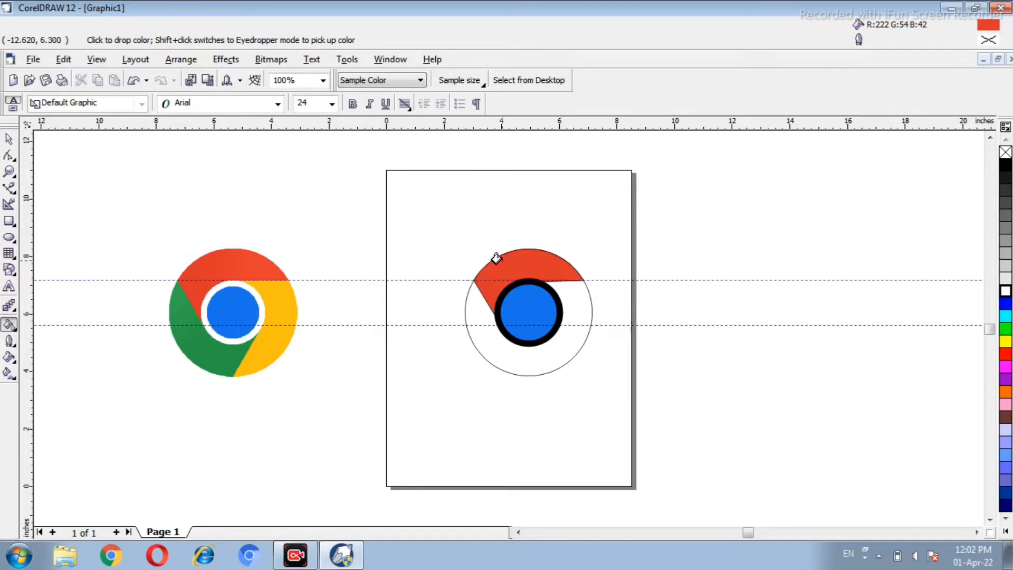
Step: Move the lower horizontal guideline down to the lowest point of the reference logo and the large circle
{"action": "left_click", "coordinate": [9, 139]}
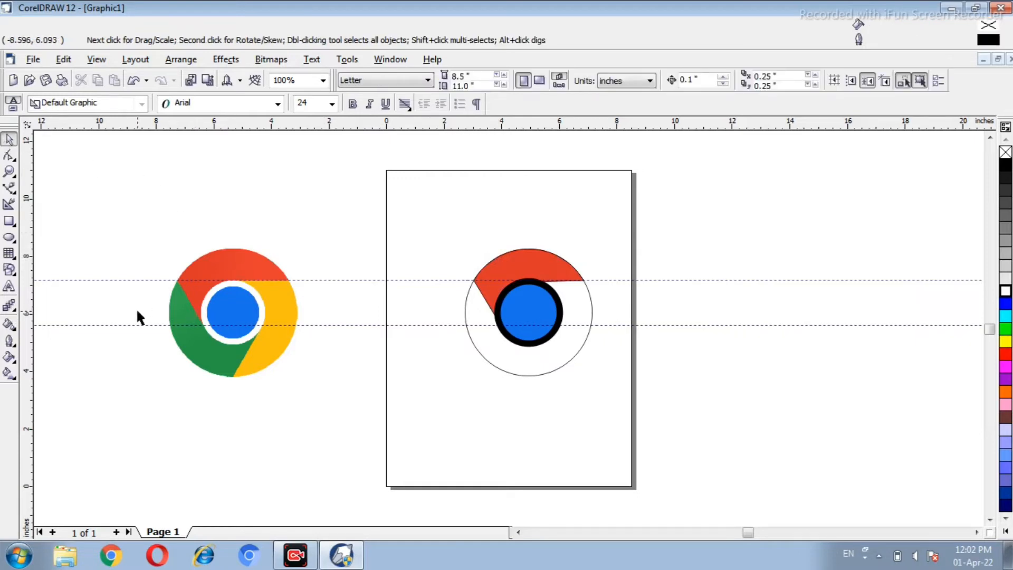
{"action": "left_click_drag", "start_coordinate": [328, 325], "coordinate": [329, 332]}
{"action": "key", "text": "Delete"}
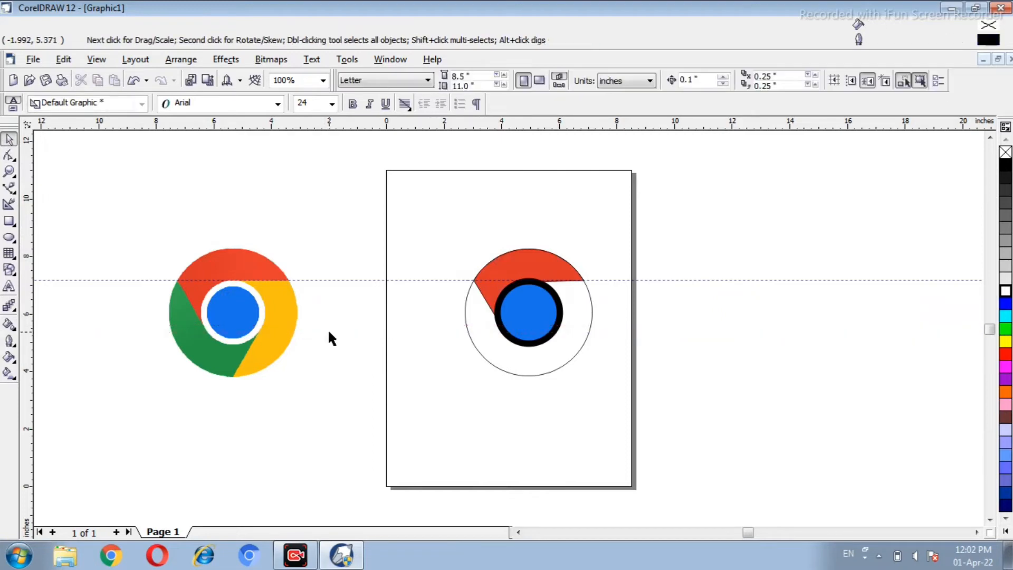
{"action": "key", "text": "ctrl+z"}
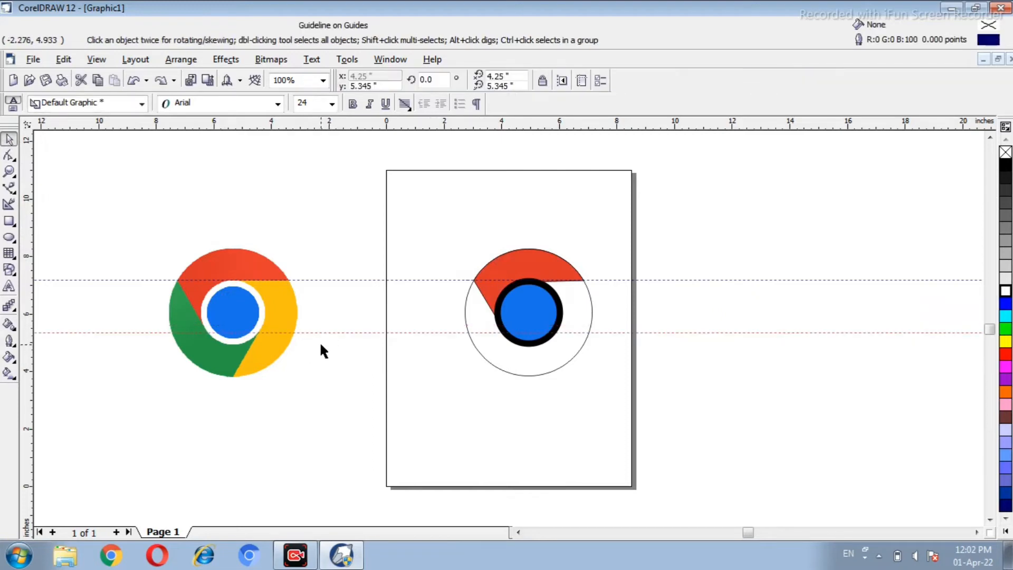
{"action": "left_click_drag", "start_coordinate": [335, 332], "coordinate": [329, 376]}
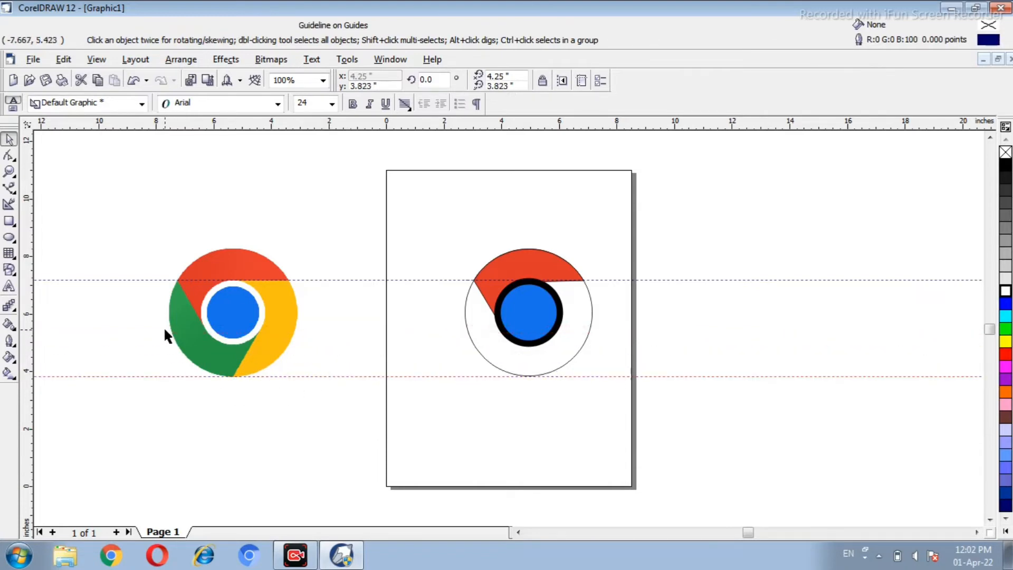
Step: Draw a closed six-node Bezier shape from the inner ring around the large circle's lower right part, matching the logo's yellow segment edges
{"action": "left_click", "coordinate": [14, 193]}
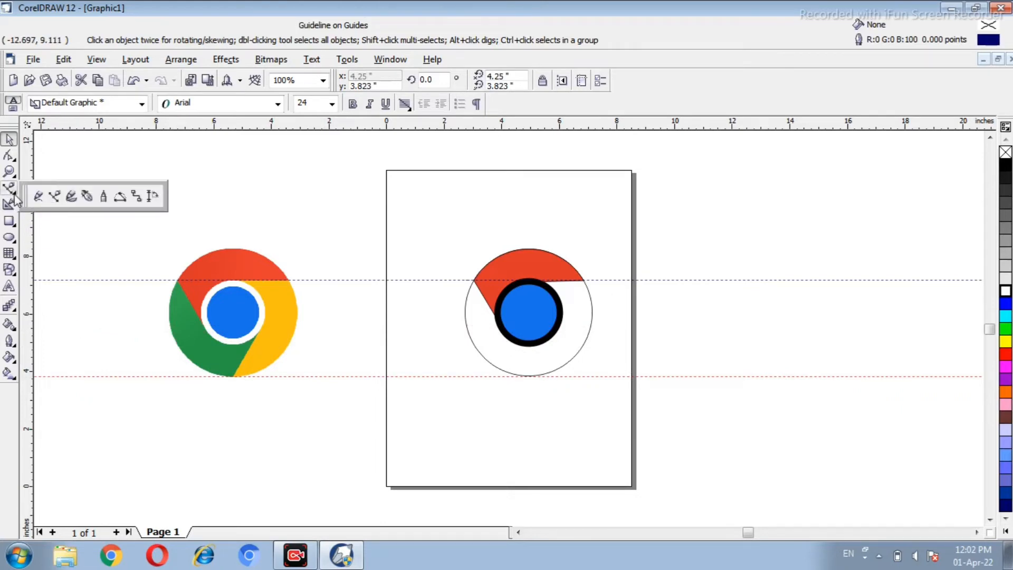
{"action": "left_click", "coordinate": [54, 196]}
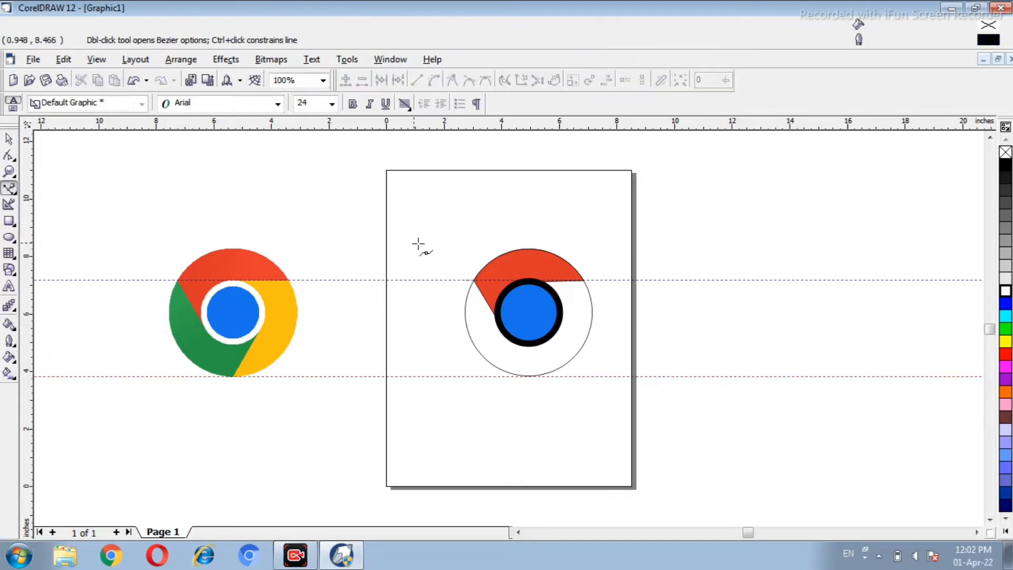
{"action": "left_click", "coordinate": [544, 281]}
{"action": "left_click", "coordinate": [585, 280]}
{"action": "left_click", "coordinate": [586, 280]}
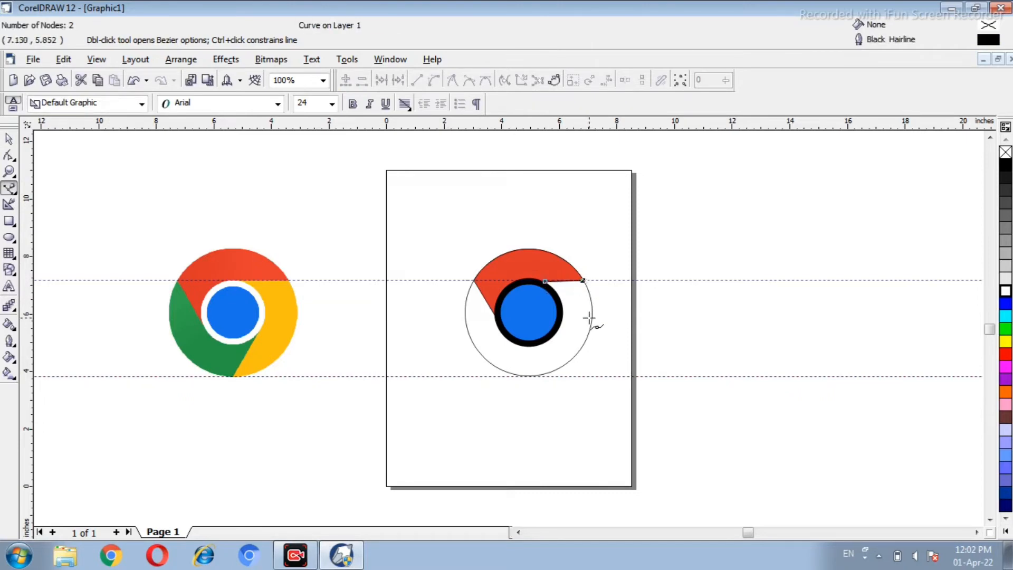
{"action": "left_click", "coordinate": [611, 285]}
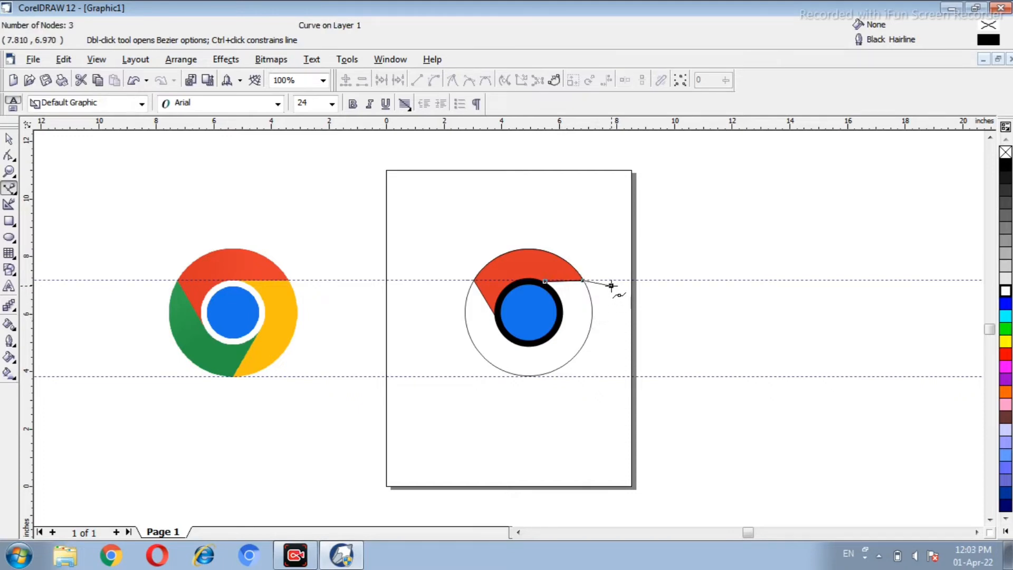
{"action": "left_click", "coordinate": [583, 374]}
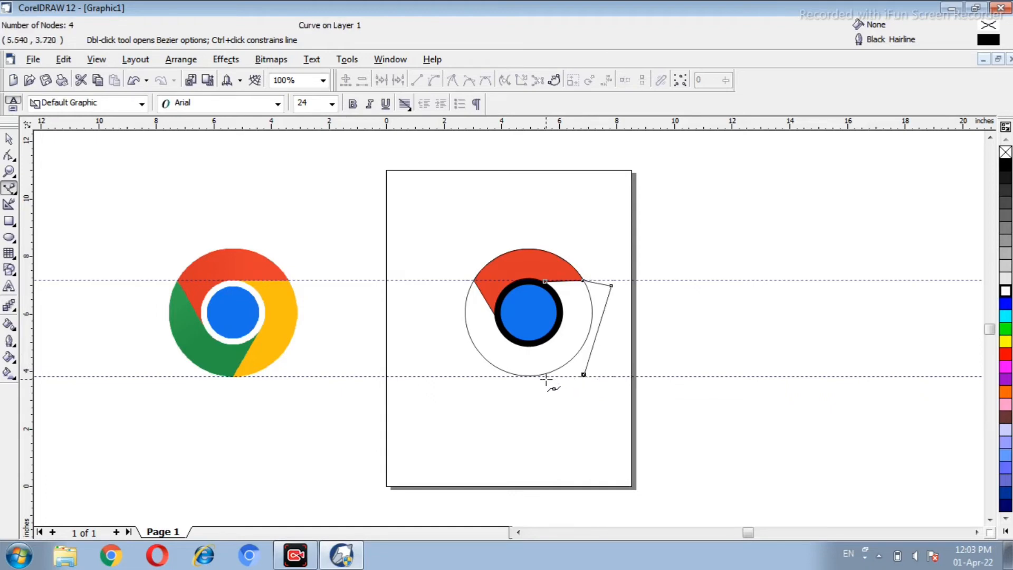
{"action": "left_click", "coordinate": [529, 375]}
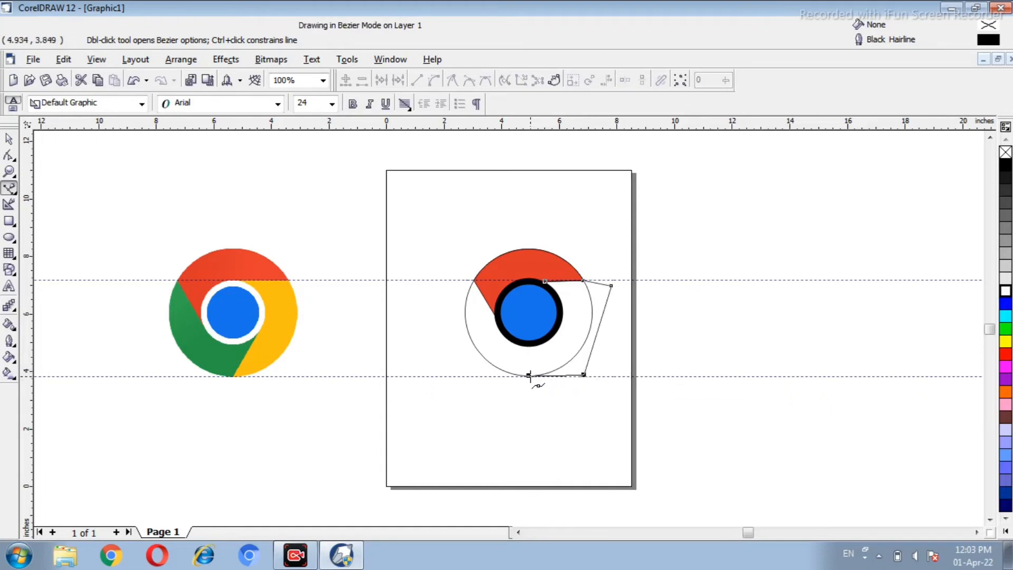
{"action": "left_click", "coordinate": [552, 333]}
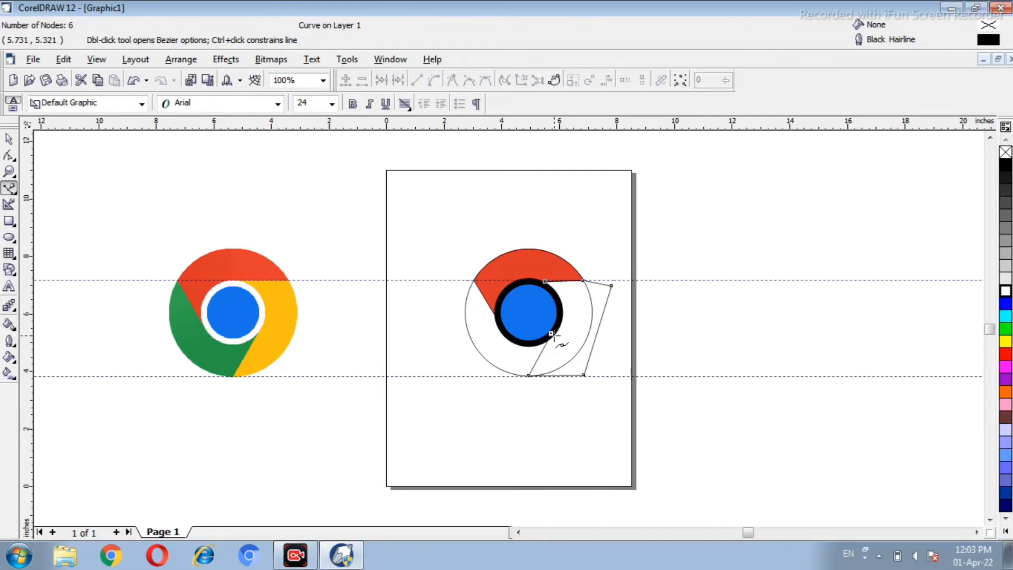
{"action": "left_click", "coordinate": [546, 281]}
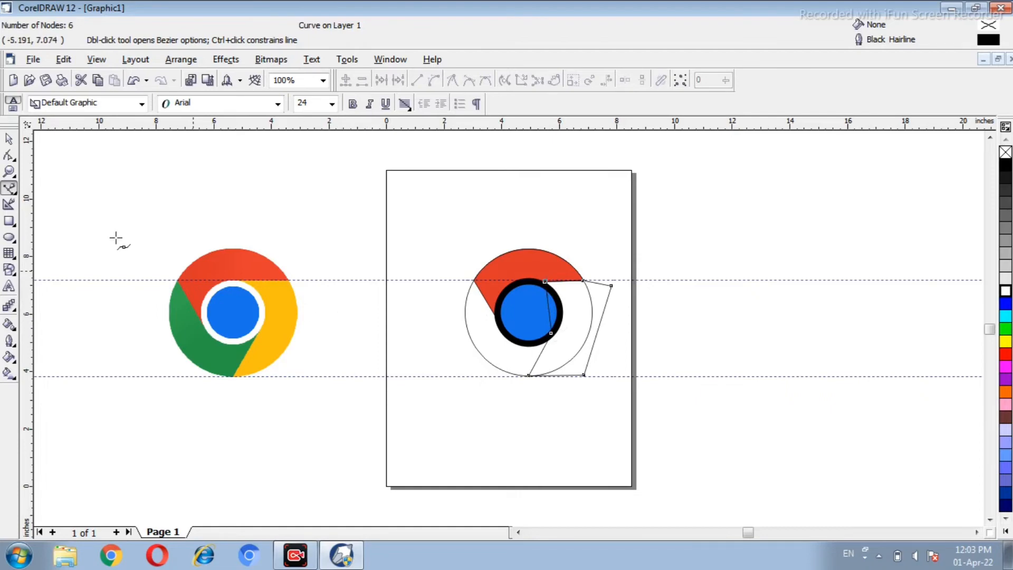
Step: Intersect the six-node Bezier shape with the large circle and delete the original Bezier shape
{"action": "left_click", "coordinate": [10, 139]}
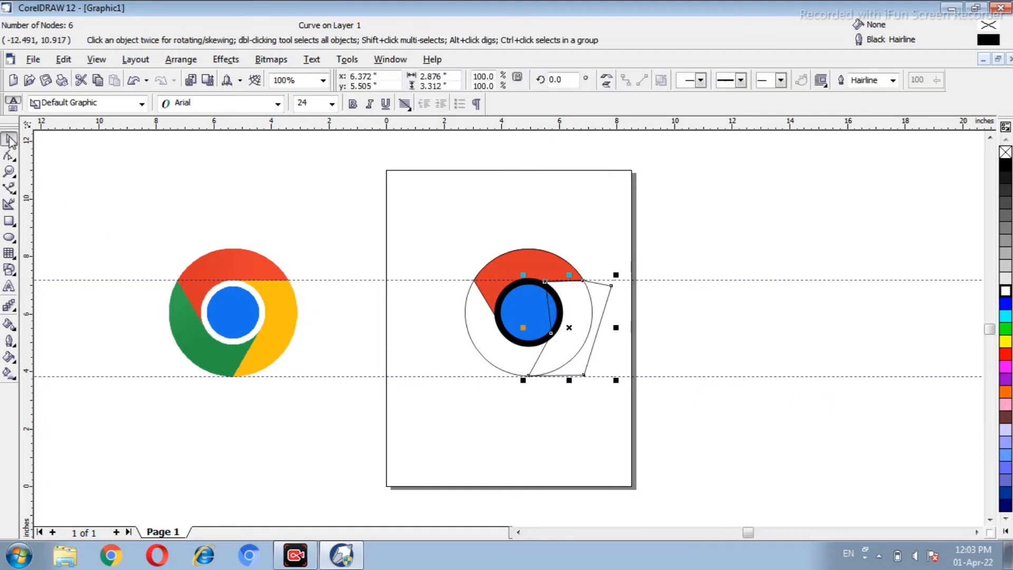
{"action": "left_click", "coordinate": [485, 364], "text": "shift"}
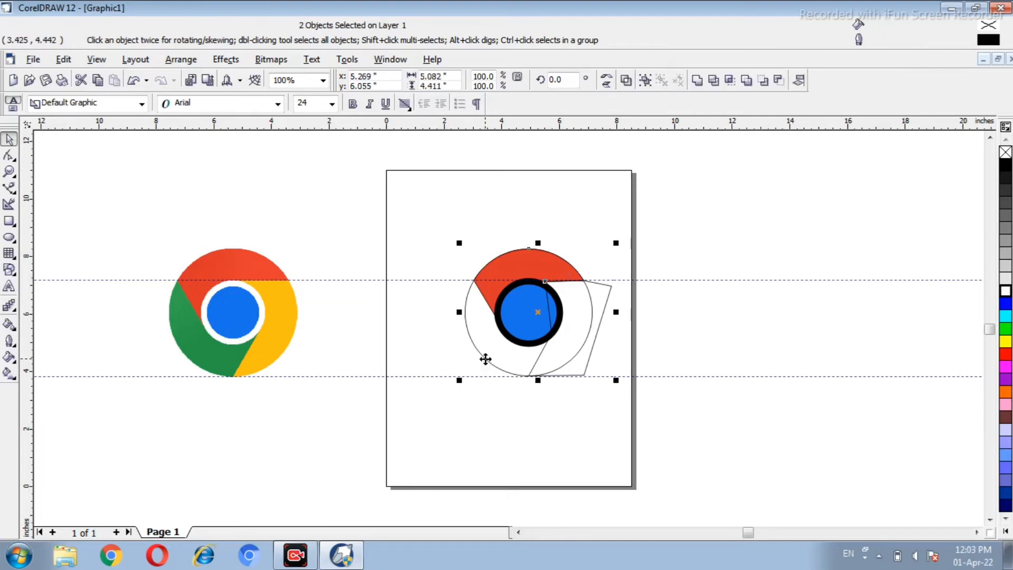
{"action": "left_click", "coordinate": [730, 84]}
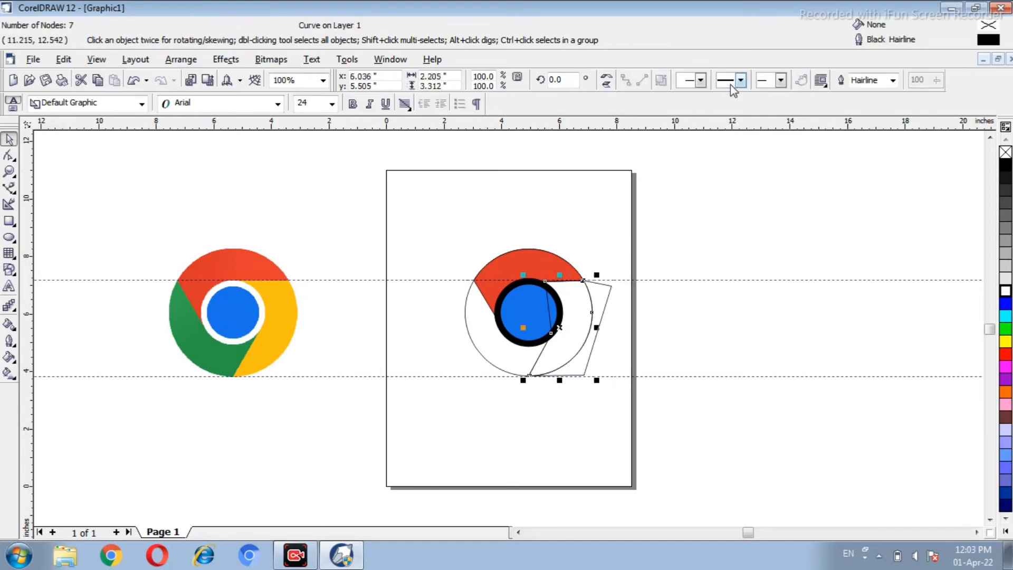
{"action": "left_click", "coordinate": [663, 325]}
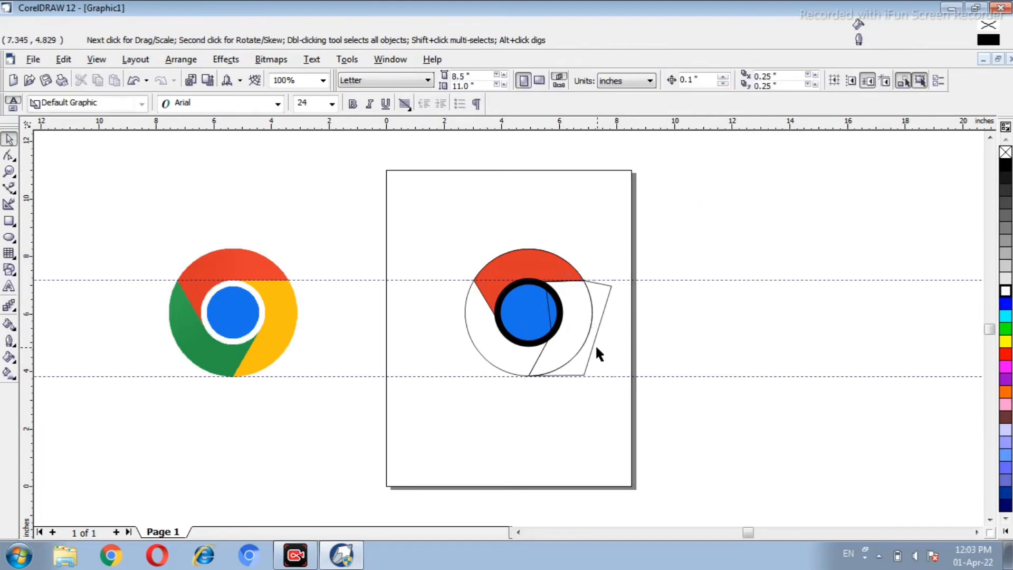
{"action": "left_click_drag", "start_coordinate": [589, 344], "coordinate": [694, 344]}
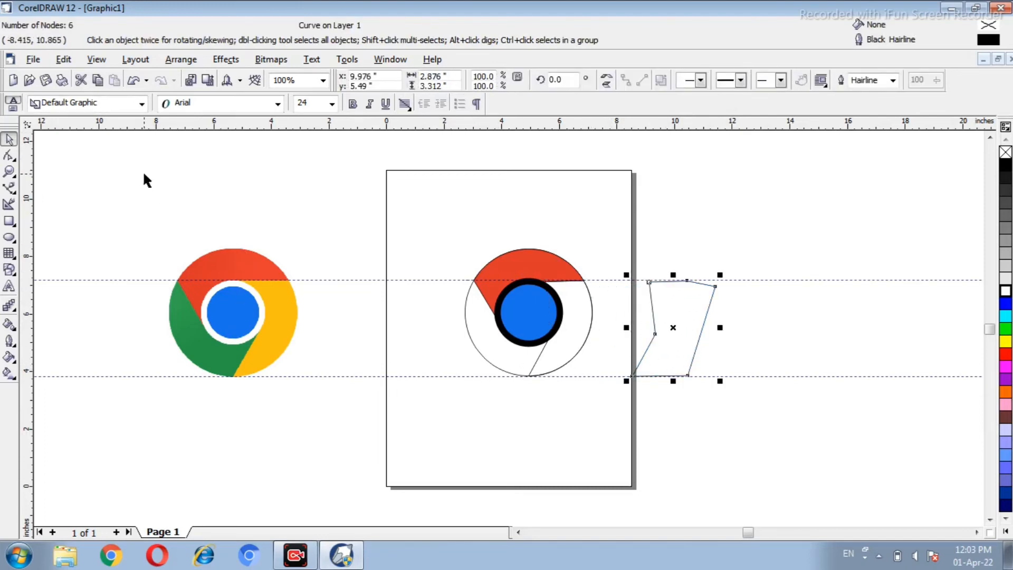
{"action": "left_click", "coordinate": [64, 59]}
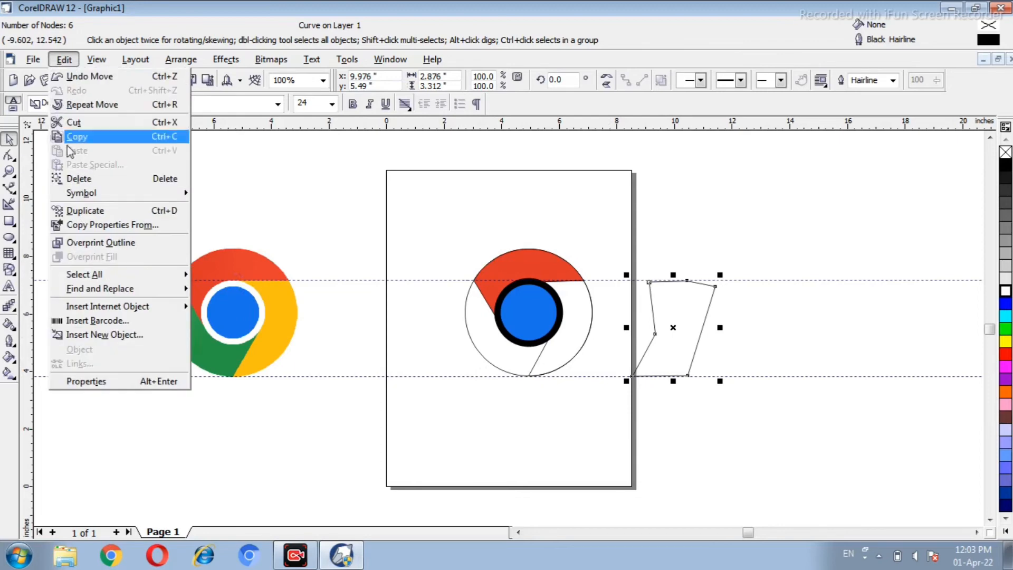
{"action": "left_click", "coordinate": [79, 179]}
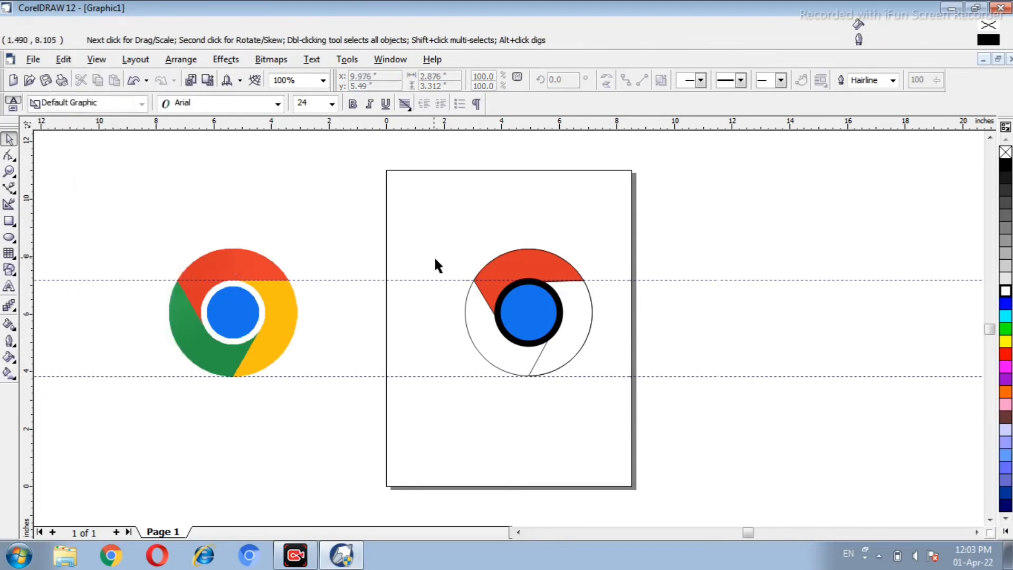
Step: Sample the yellow from the reference logo and fill the intersected right segment with it
{"action": "left_click", "coordinate": [12, 327]}
{"action": "left_click", "coordinate": [35, 332]}
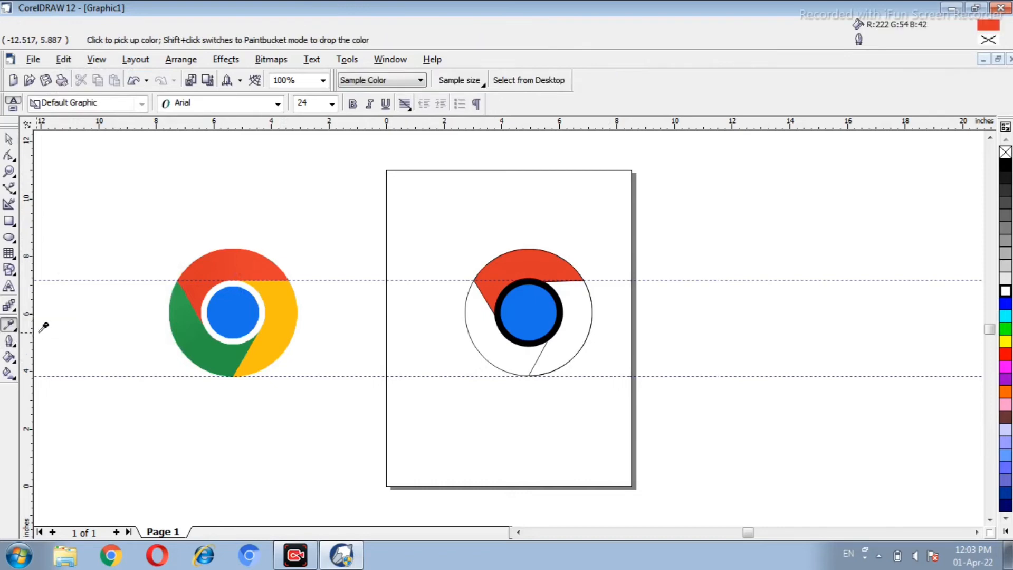
{"action": "left_click", "coordinate": [289, 329]}
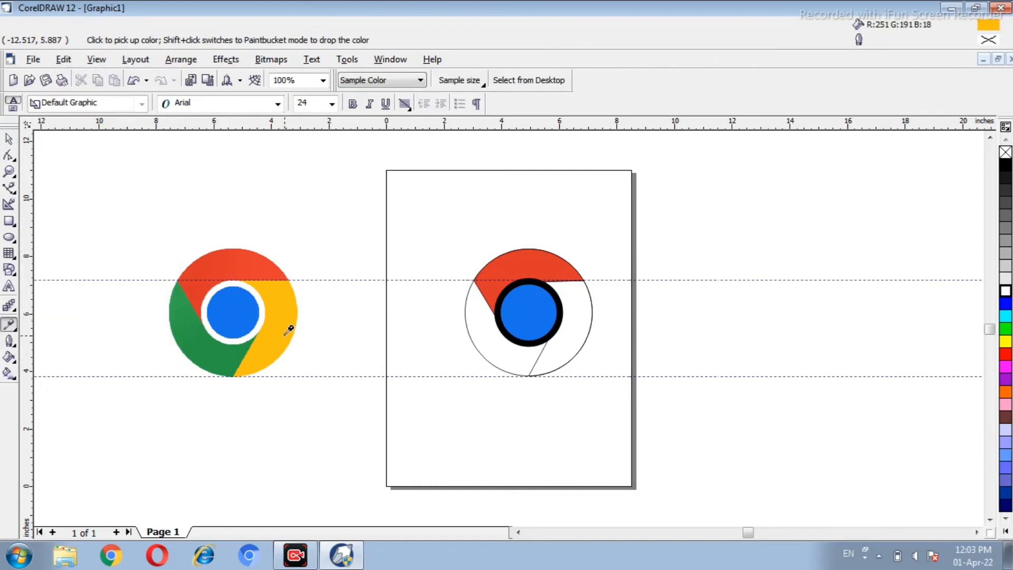
{"action": "left_click", "coordinate": [16, 331]}
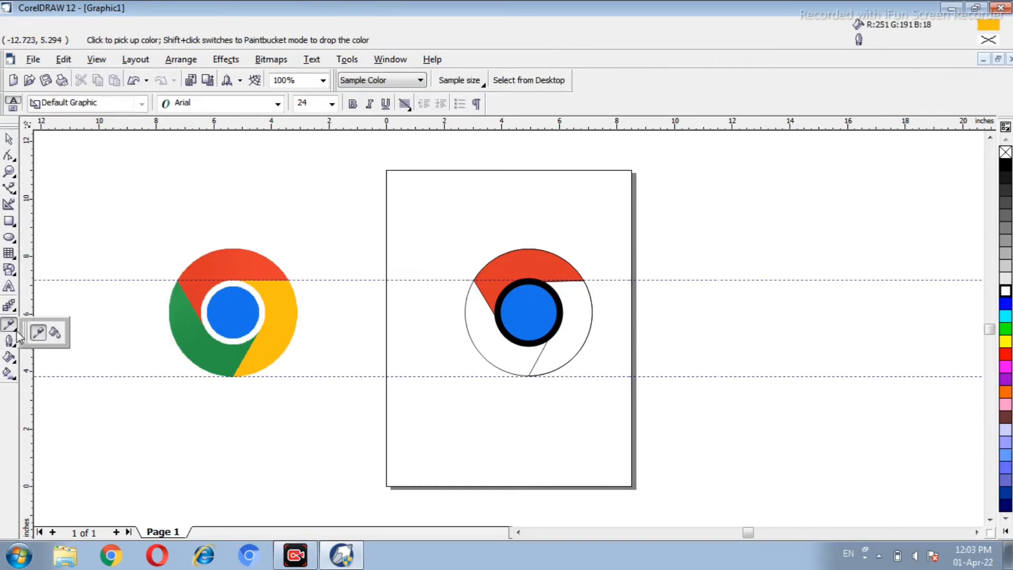
{"action": "left_click", "coordinate": [55, 333]}
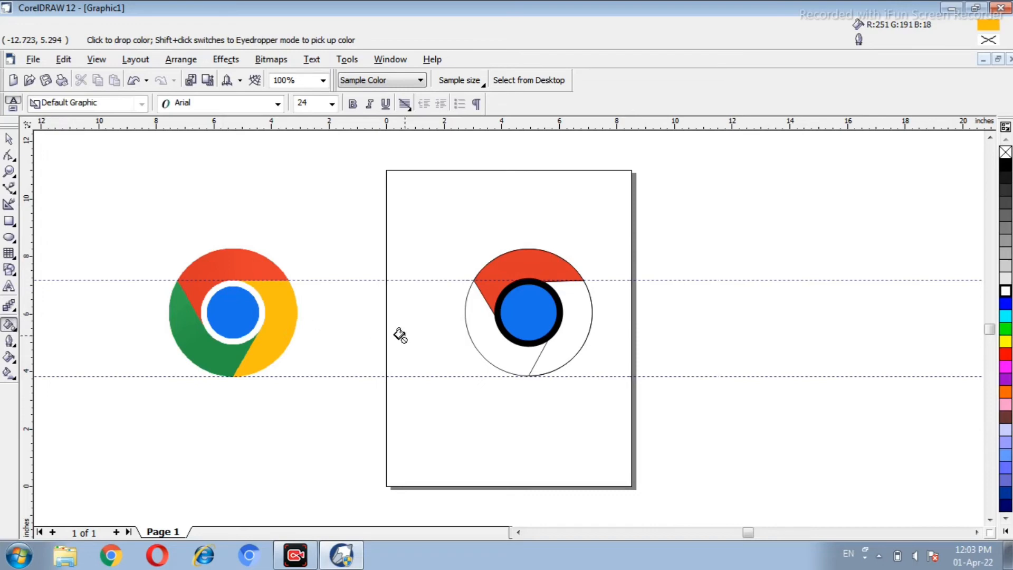
{"action": "left_click", "coordinate": [553, 333]}
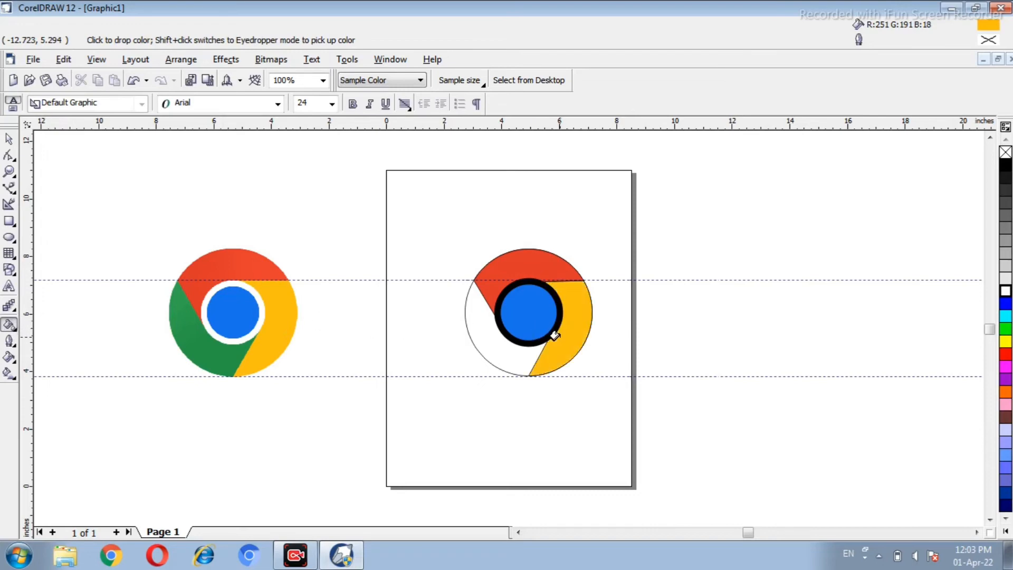
Step: Sample the green from the reference logo and fill the remaining lower left part of the large circle with it
{"action": "left_click", "coordinate": [18, 331]}
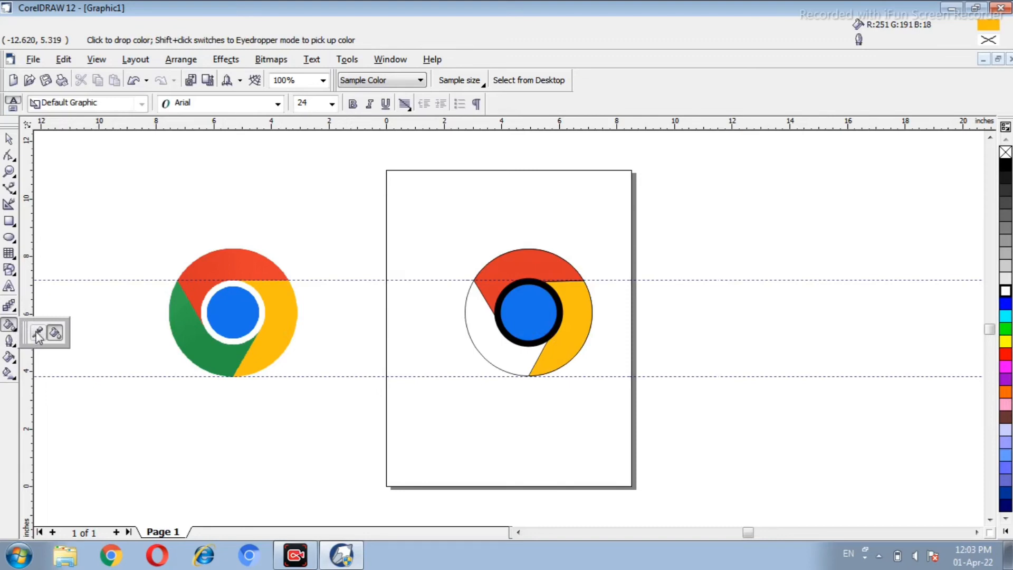
{"action": "left_click", "coordinate": [38, 333]}
{"action": "left_click", "coordinate": [187, 327]}
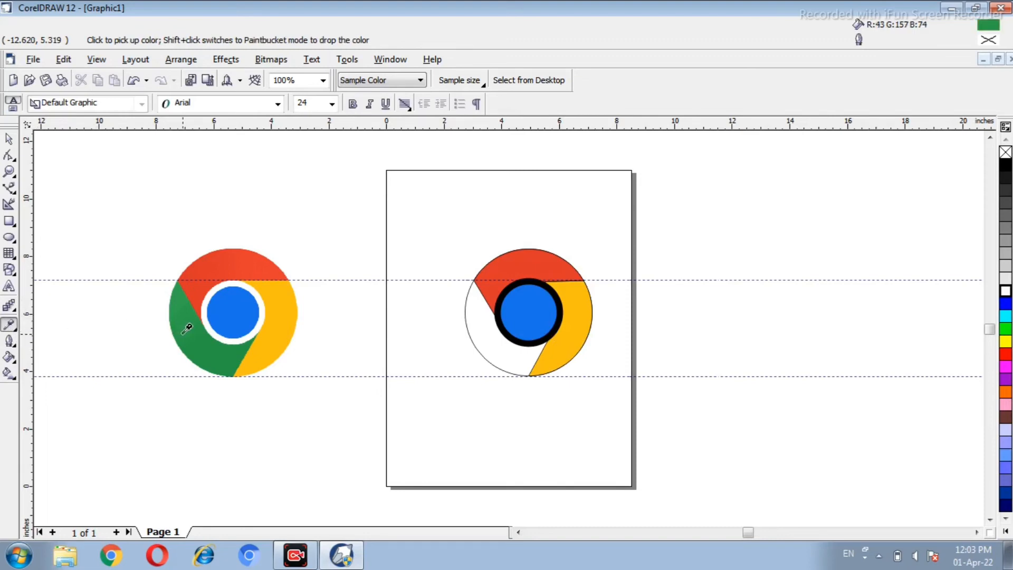
{"action": "left_click", "coordinate": [17, 331]}
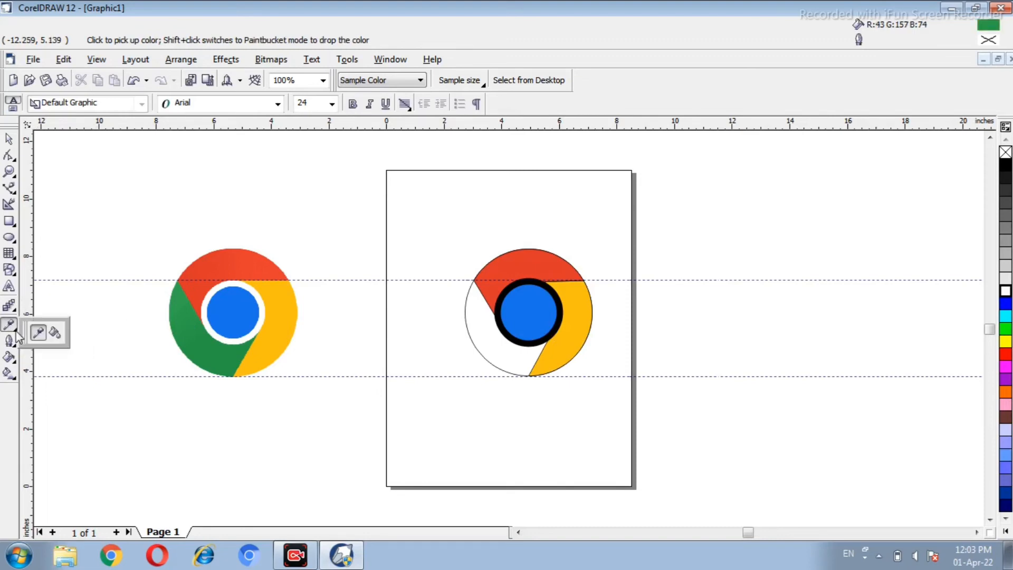
{"action": "left_click", "coordinate": [54, 336]}
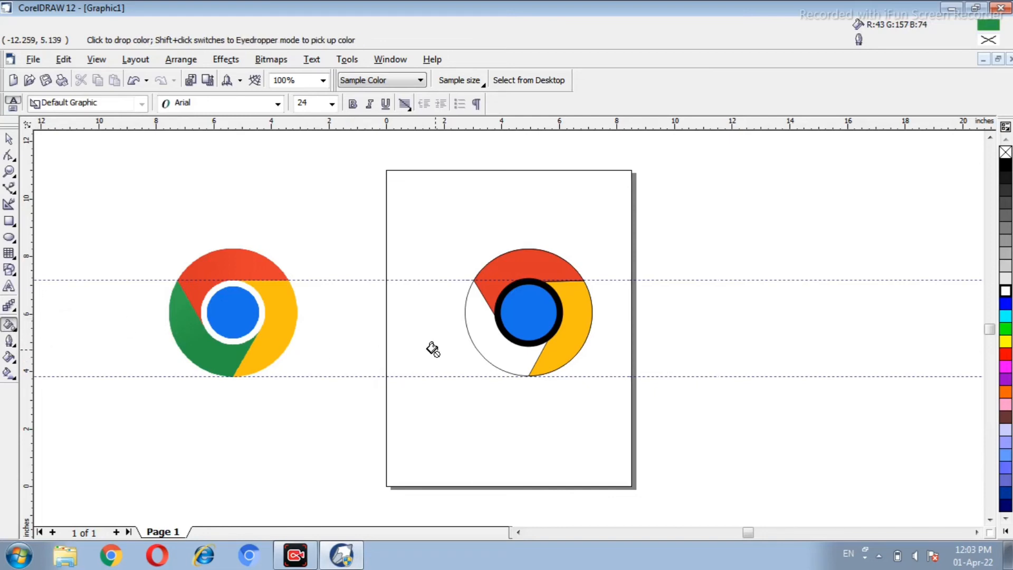
{"action": "left_click", "coordinate": [480, 327]}
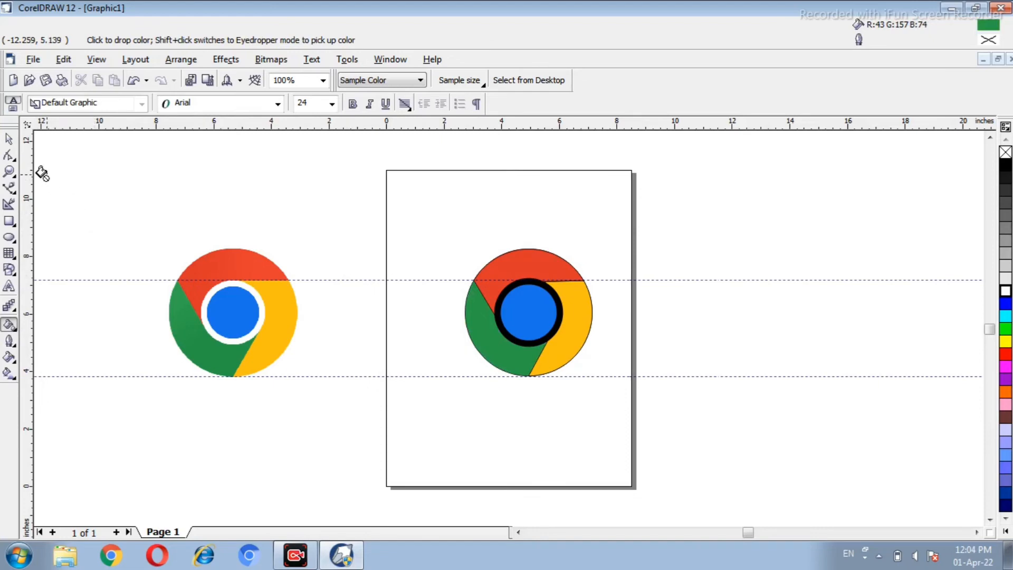
{"action": "left_click", "coordinate": [9, 139]}
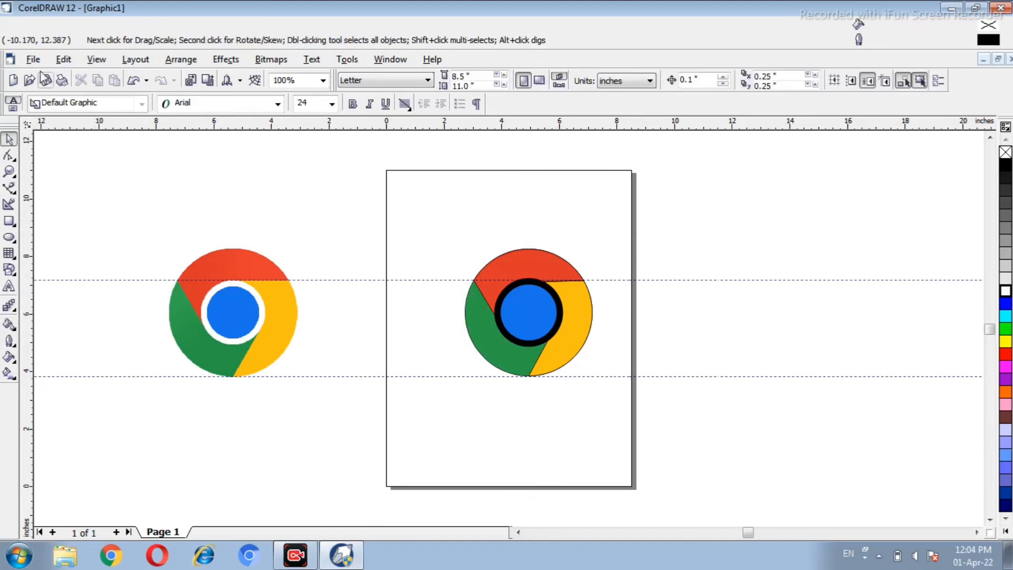
Step: Select all the guidelines in the document and delete them
{"action": "left_click", "coordinate": [64, 59]}
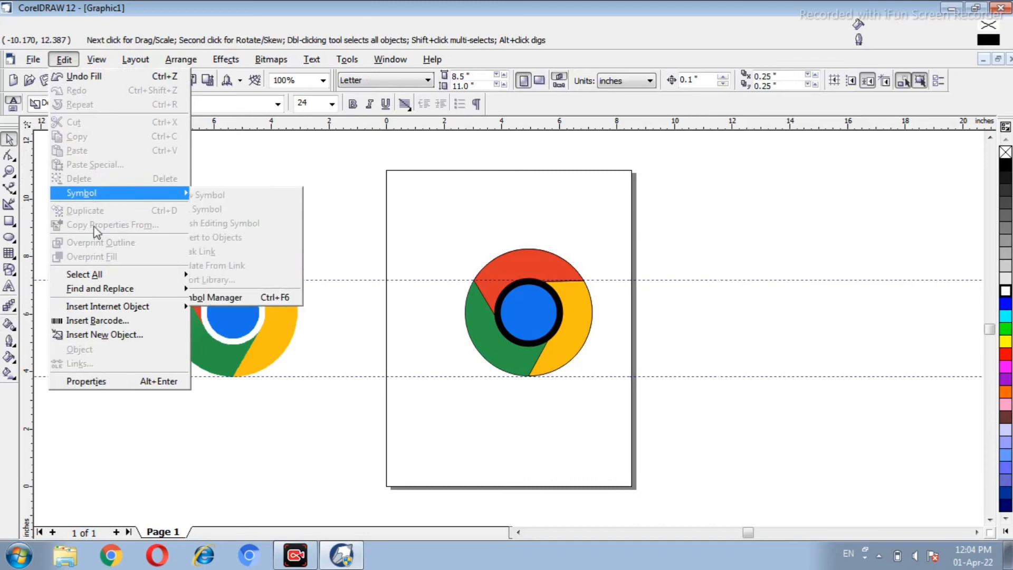
{"action": "mouse_move", "coordinate": [111, 277]}
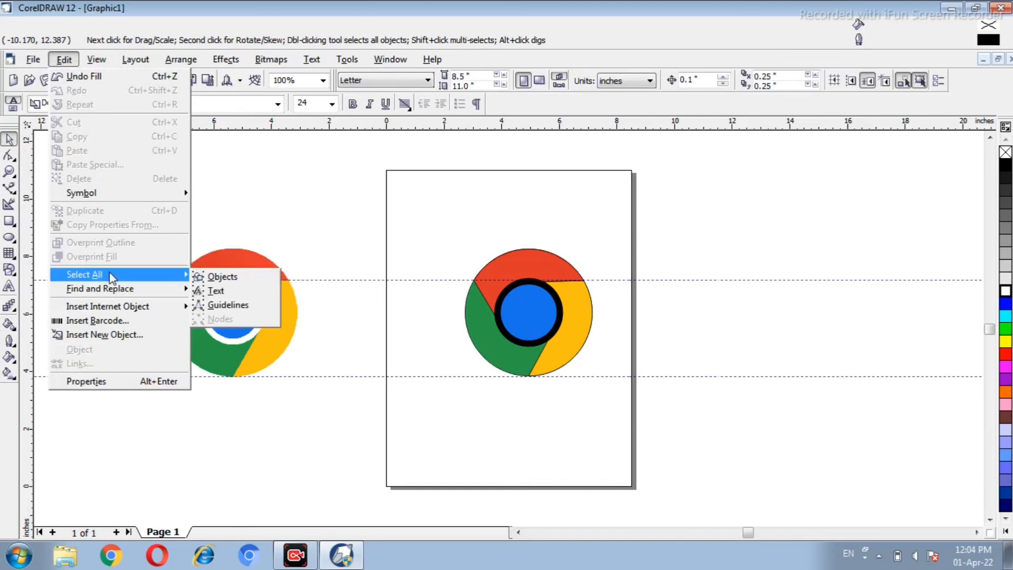
{"action": "left_click", "coordinate": [199, 305]}
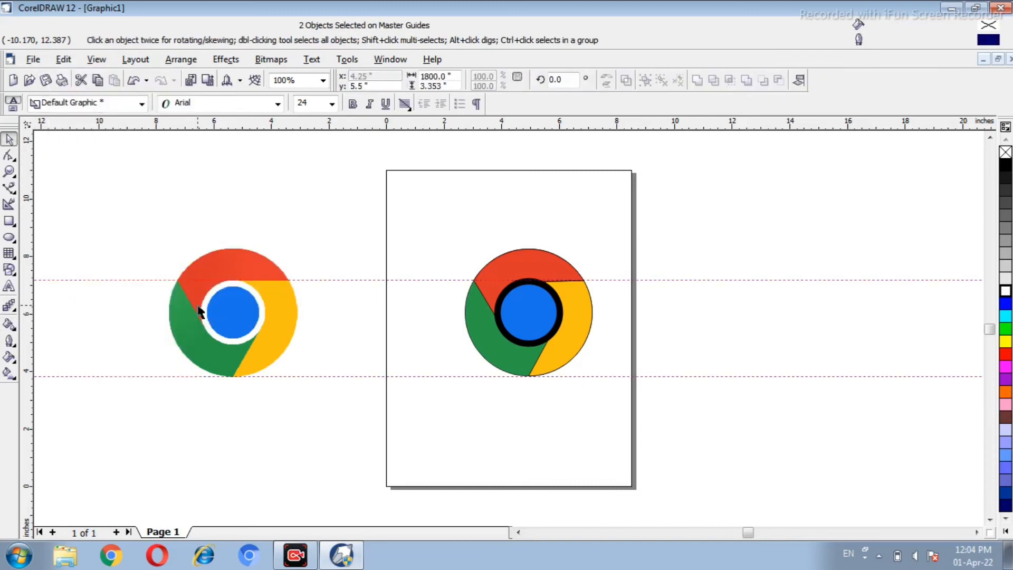
{"action": "left_click", "coordinate": [63, 60]}
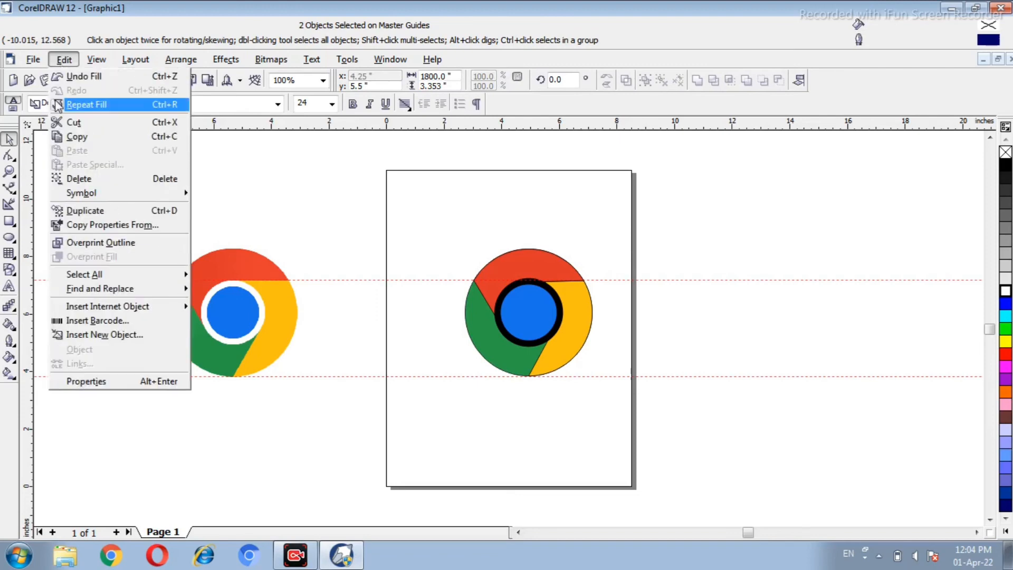
{"action": "left_click", "coordinate": [68, 180]}
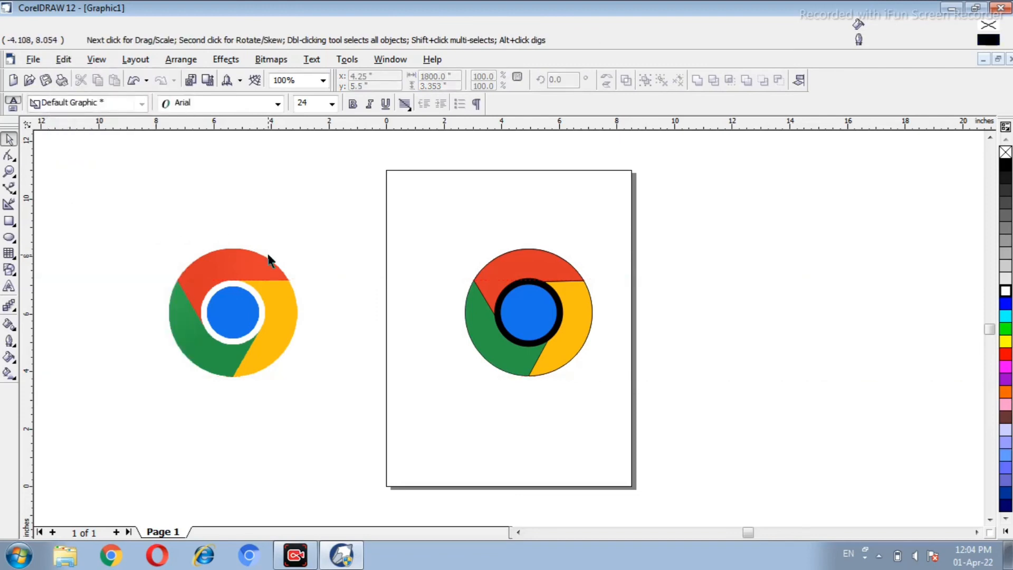
Step: Remove the outline from the large green circle, the red segment and the yellow segment of the redrawn logo
{"action": "left_click", "coordinate": [477, 348]}
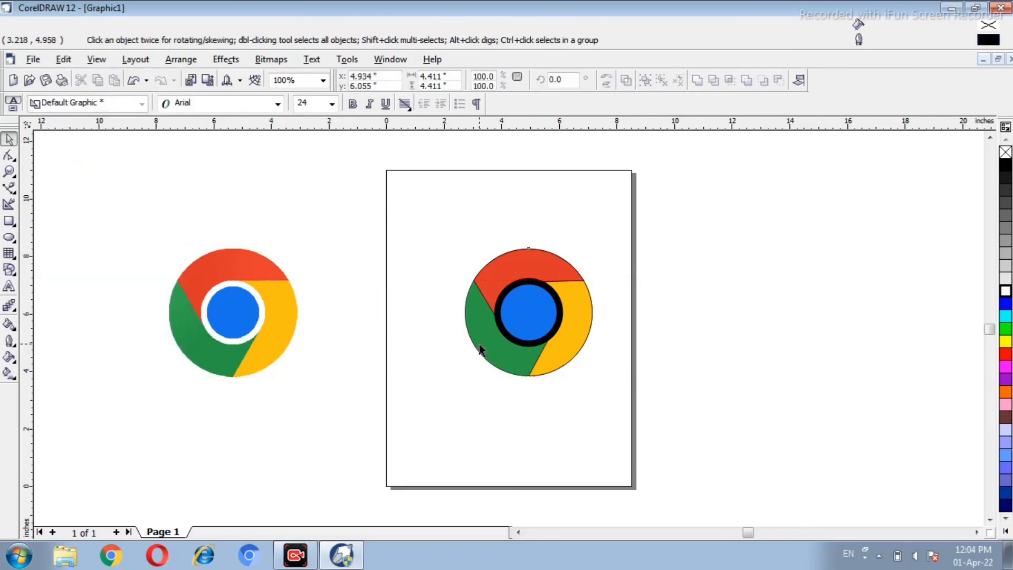
{"action": "left_click", "coordinate": [16, 346]}
{"action": "left_click", "coordinate": [72, 351]}
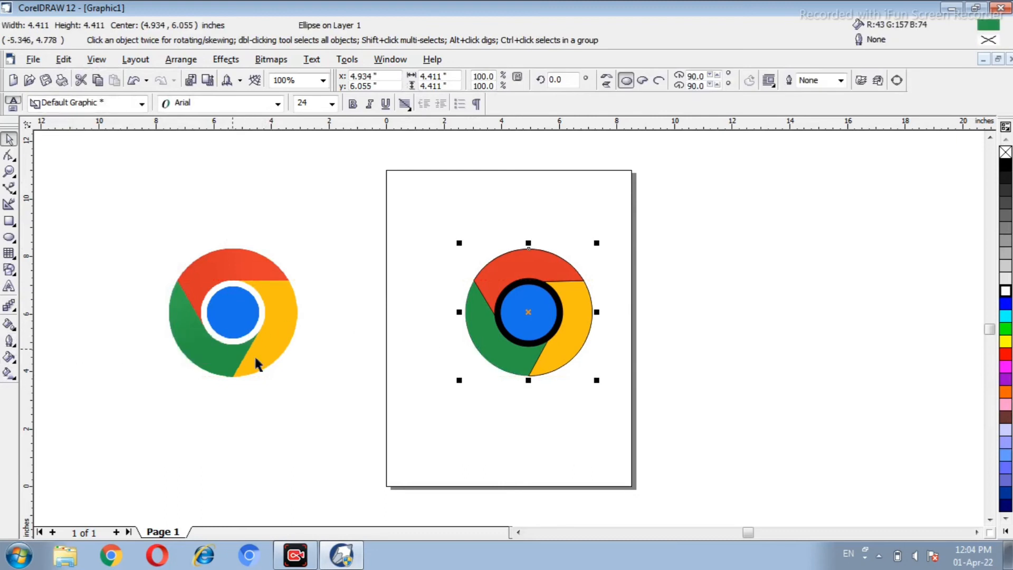
{"action": "left_click", "coordinate": [308, 377]}
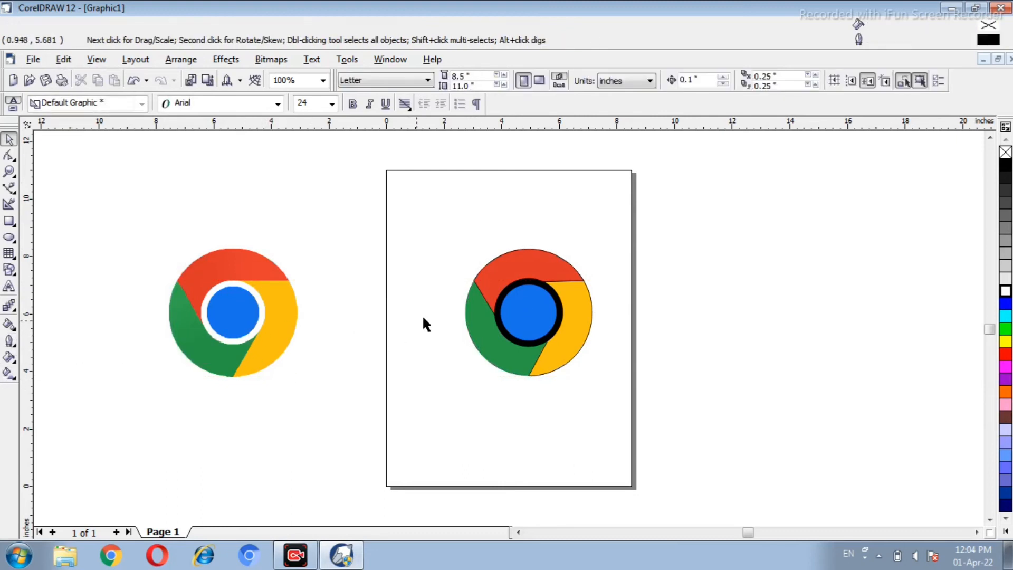
{"action": "left_click", "coordinate": [489, 282]}
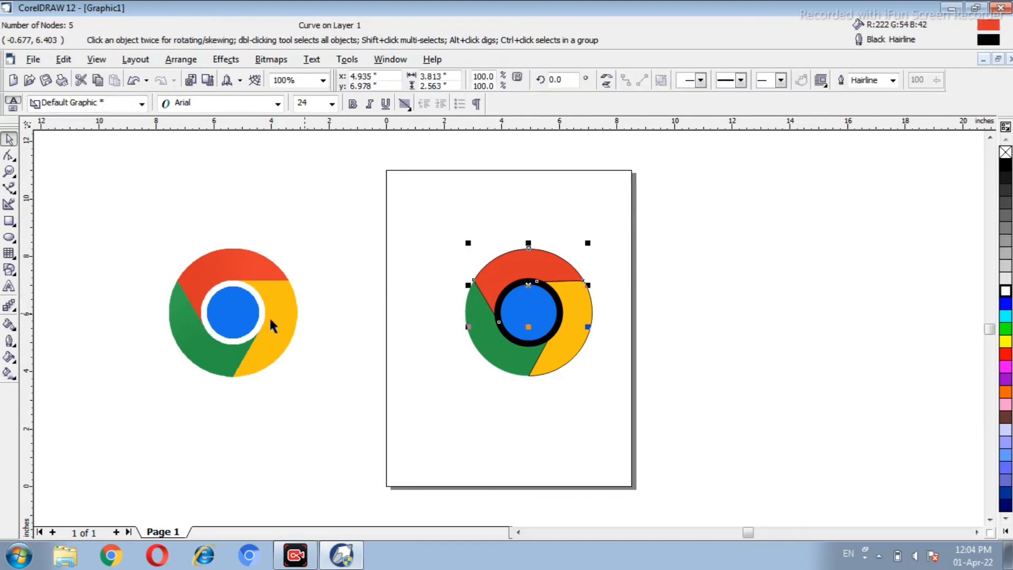
{"action": "left_click", "coordinate": [15, 348]}
{"action": "left_click", "coordinate": [75, 351]}
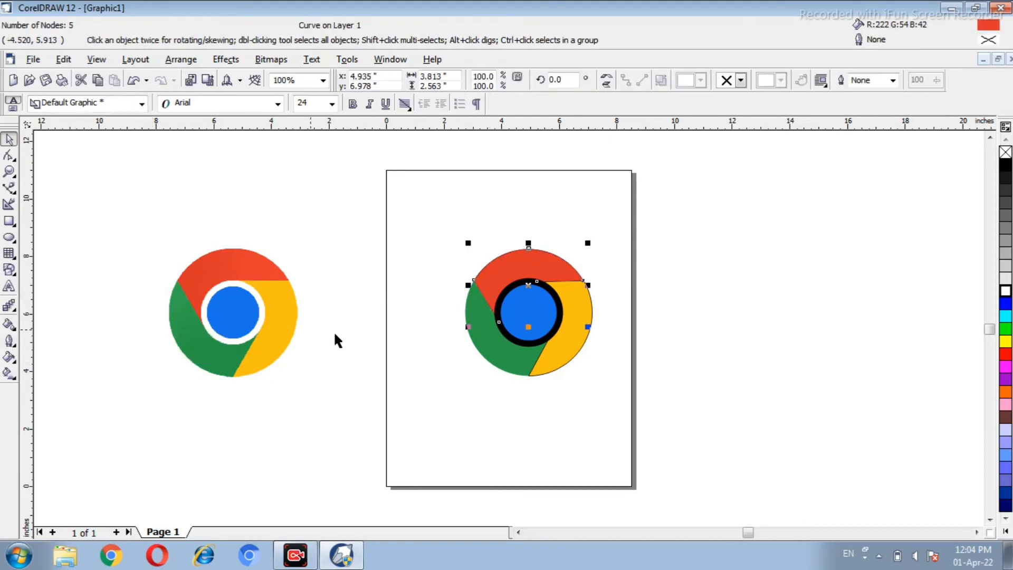
{"action": "left_click", "coordinate": [375, 347]}
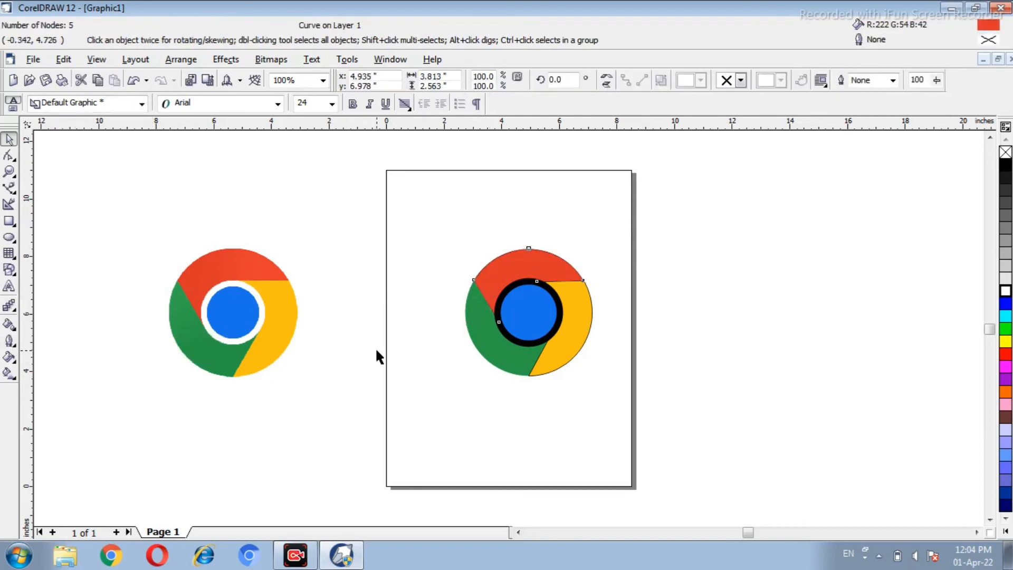
{"action": "left_click", "coordinate": [573, 338]}
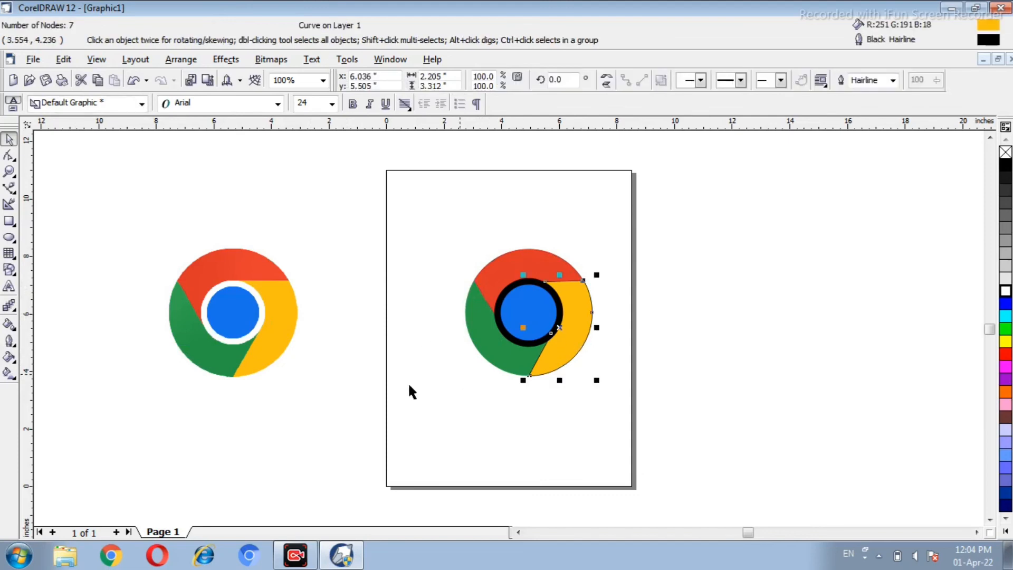
{"action": "left_click", "coordinate": [10, 343]}
{"action": "left_click", "coordinate": [71, 351]}
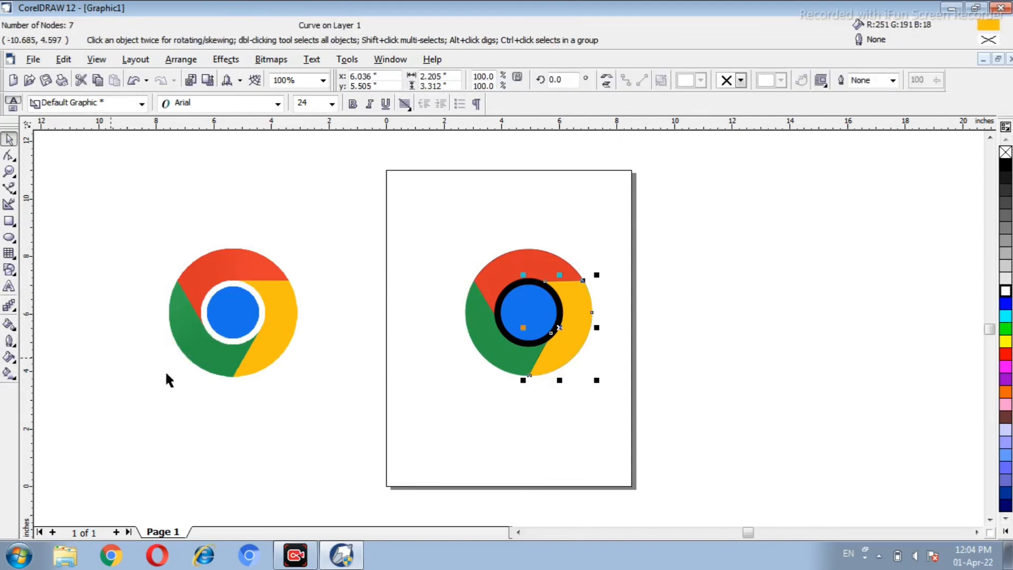
{"action": "left_click", "coordinate": [378, 389]}
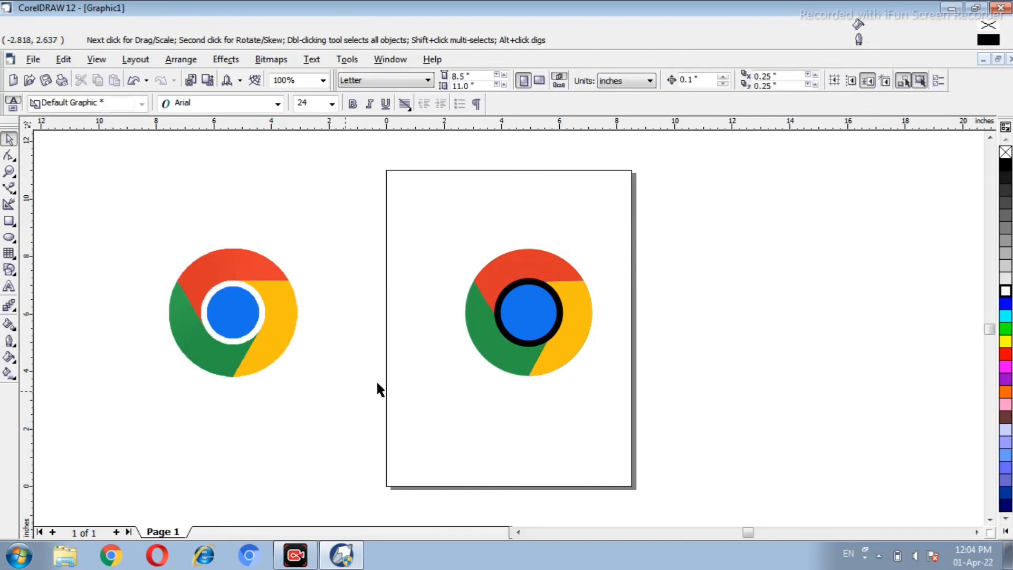
Step: Change the outline color of the blue center circle to white
{"action": "left_click", "coordinate": [512, 340]}
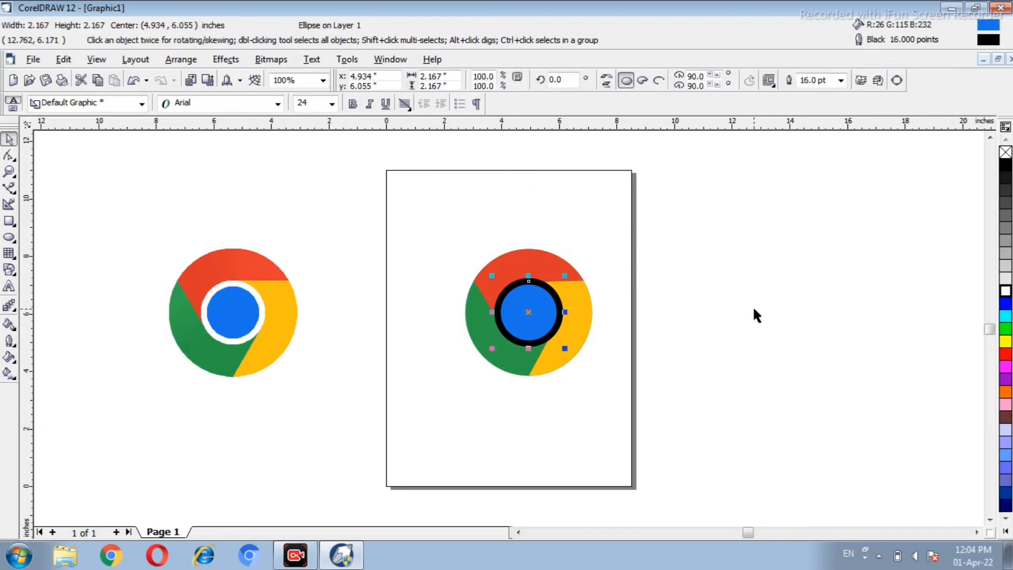
{"action": "right_click", "coordinate": [1003, 295]}
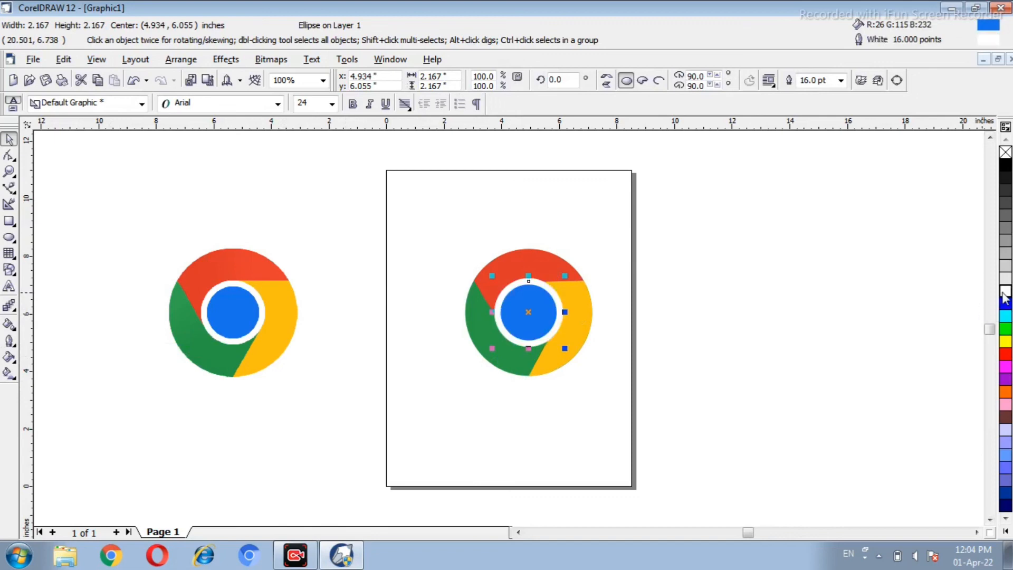
{"action": "left_click", "coordinate": [785, 324]}
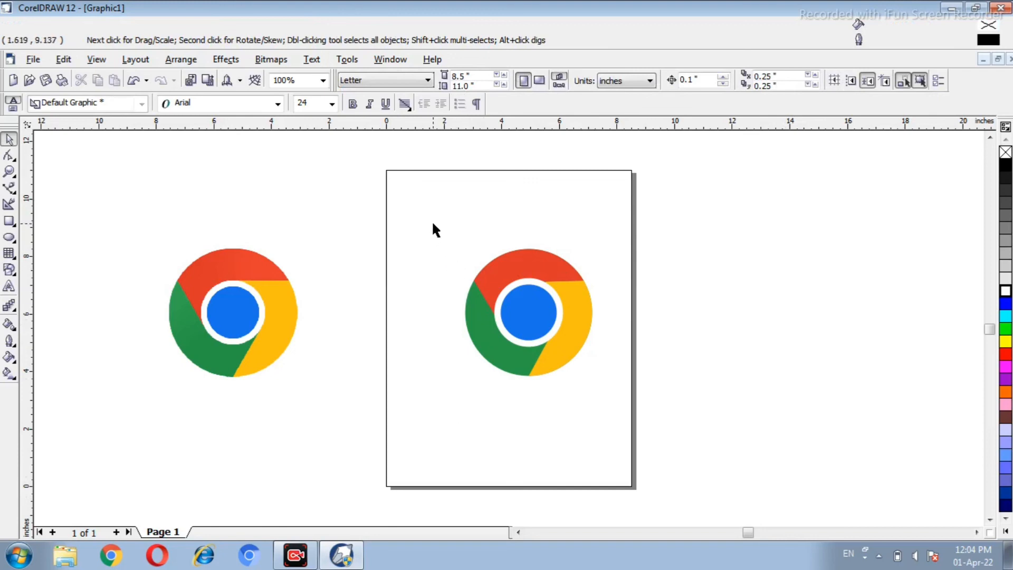
Step: Group all four objects of the redrawn logo on the page
{"action": "left_click_drag", "start_coordinate": [432, 220], "coordinate": [616, 387]}
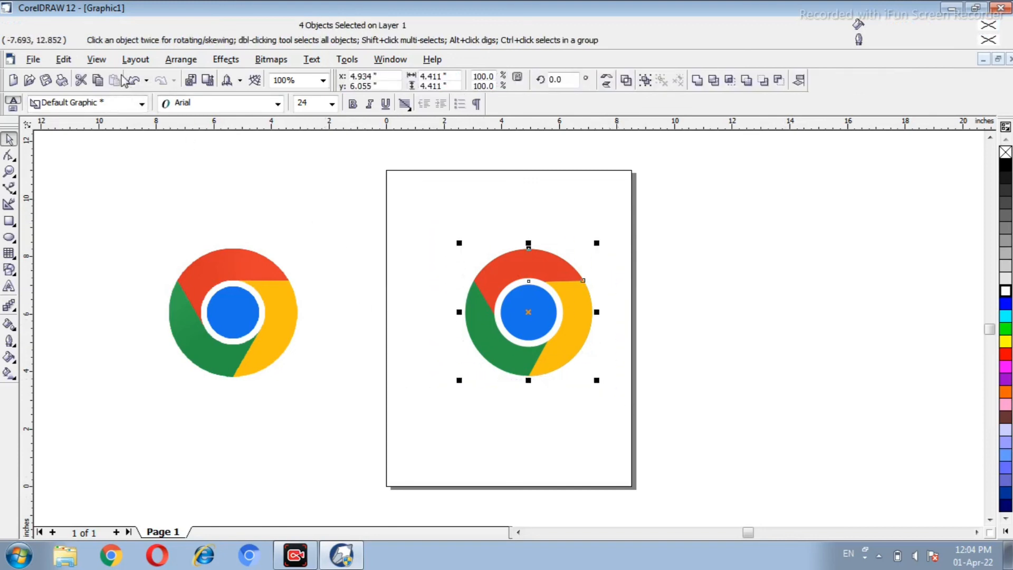
{"action": "left_click", "coordinate": [169, 61]}
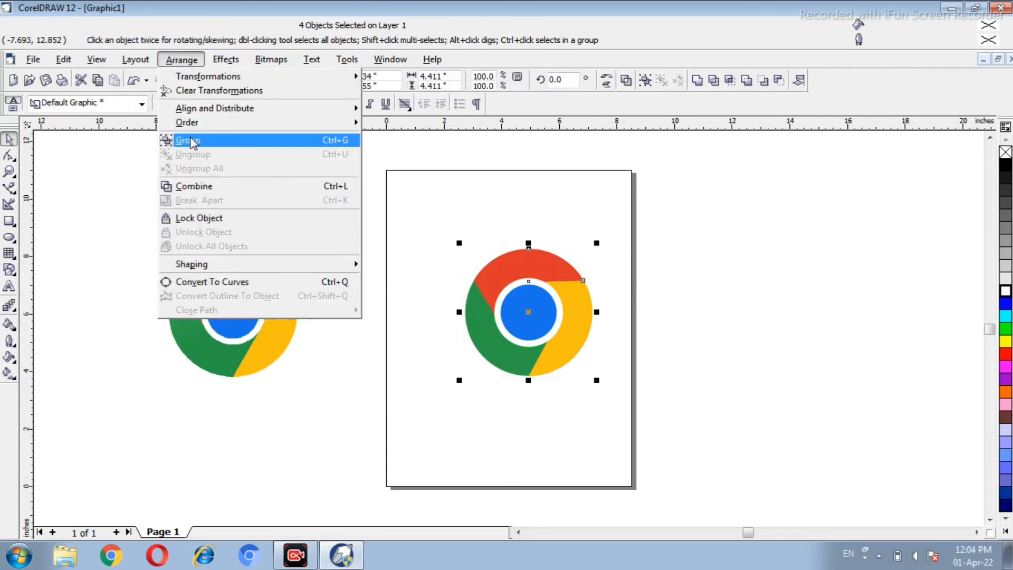
{"action": "left_click", "coordinate": [191, 143]}
{"action": "left_click", "coordinate": [175, 203]}
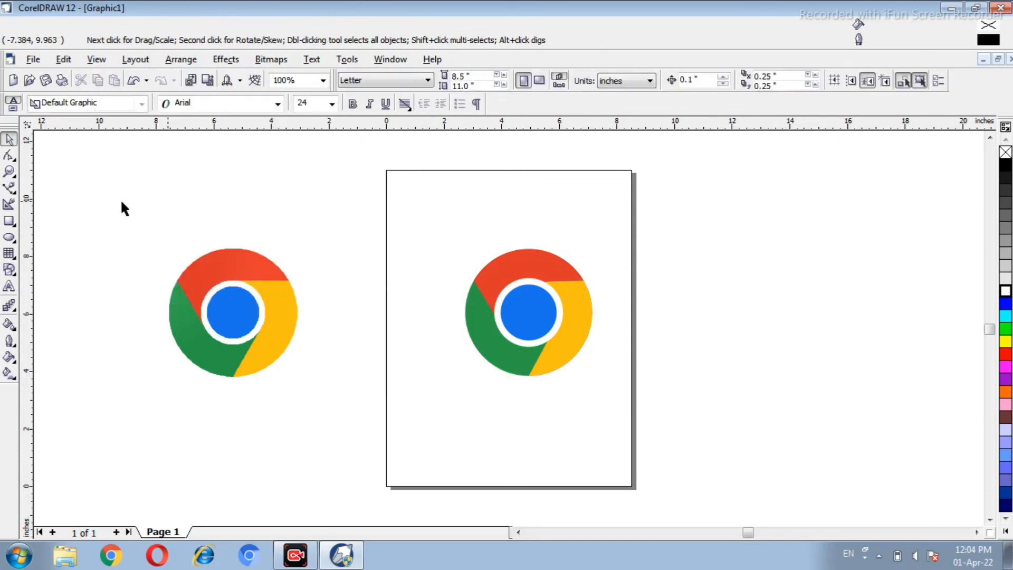
Step: Preview the finished logo beside the reference image in full screen, and return to the normal workspace
{"action": "left_click", "coordinate": [64, 59]}
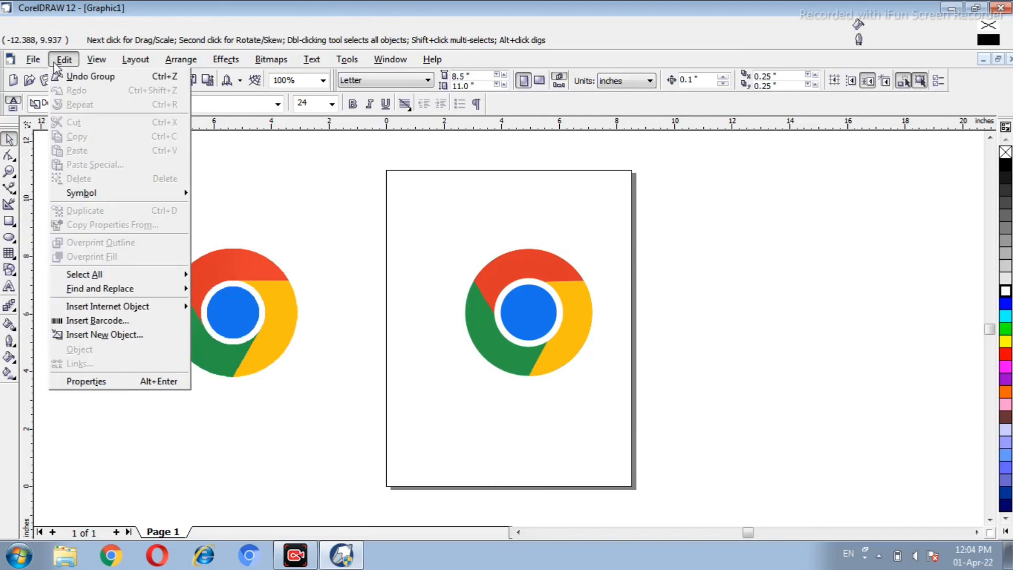
{"action": "mouse_move", "coordinate": [87, 62]}
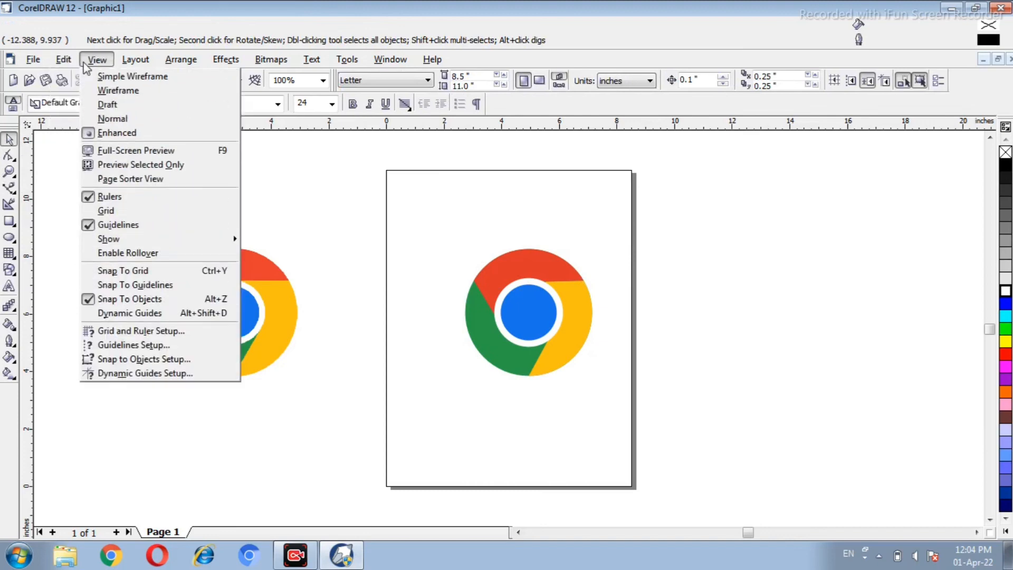
{"action": "left_click", "coordinate": [103, 151]}
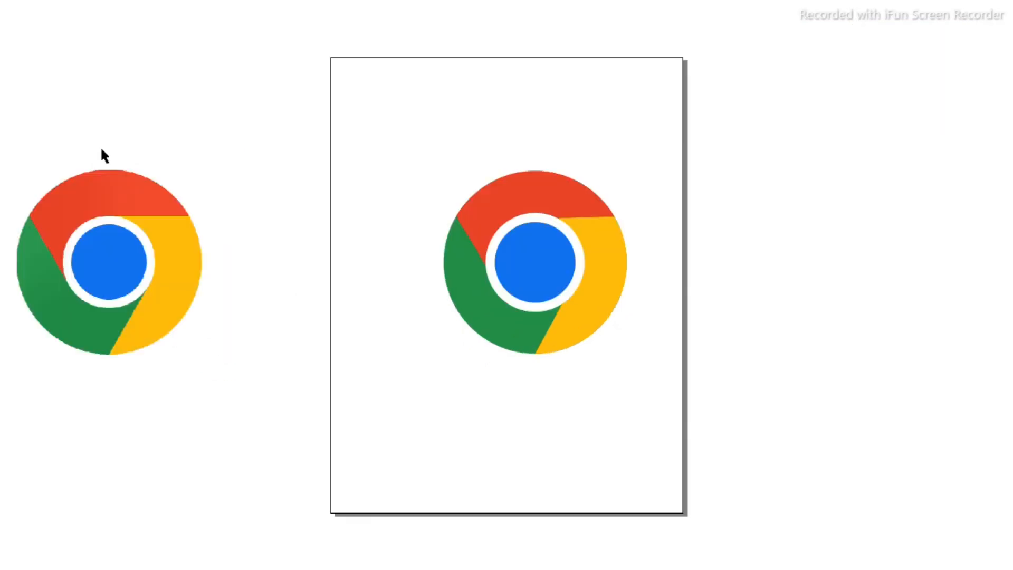
{"action": "left_click", "coordinate": [151, 391]}
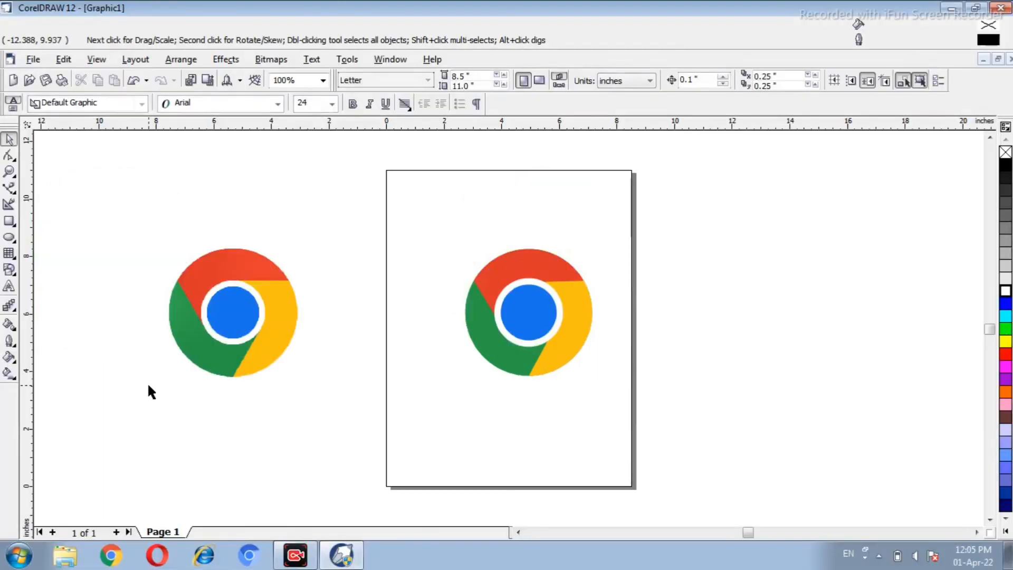